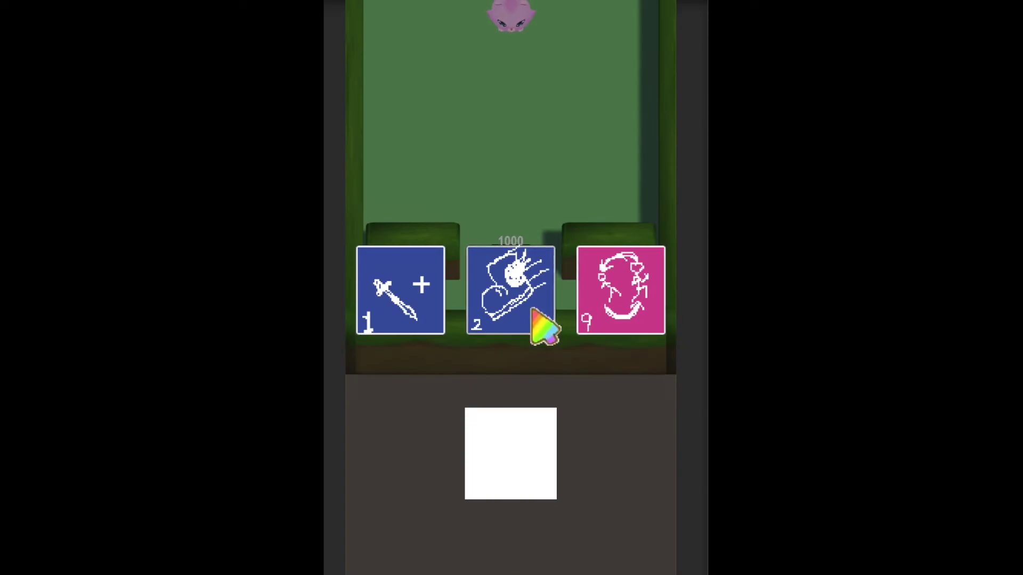
# In Play mode, click the middle reel so its skill card lands in the result square
pyautogui.click(540, 326)
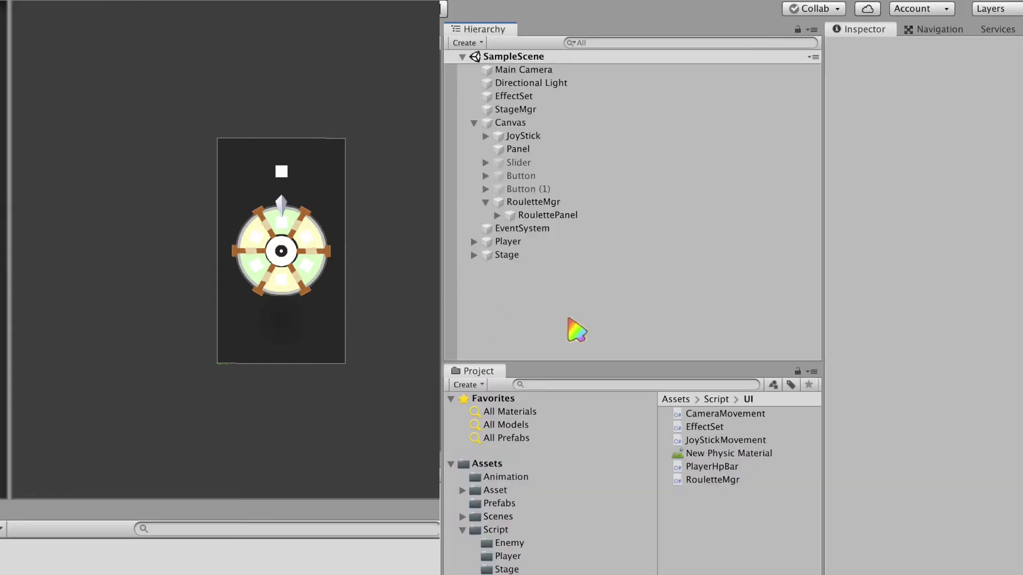
# Deactivate the old JoyStick, Panel and RouletteMgr objects
pyautogui.click(524, 136)
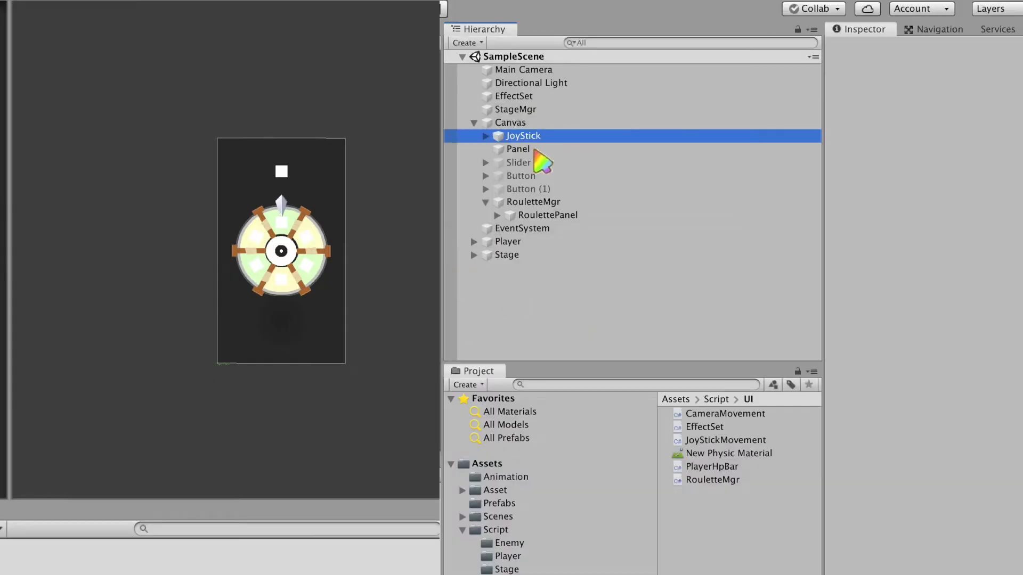
pyautogui.keyDown('shift'); pyautogui.click(533, 150); pyautogui.keyUp('shift')
pyautogui.keyDown('super'); pyautogui.click(548, 204); pyautogui.keyUp('super')
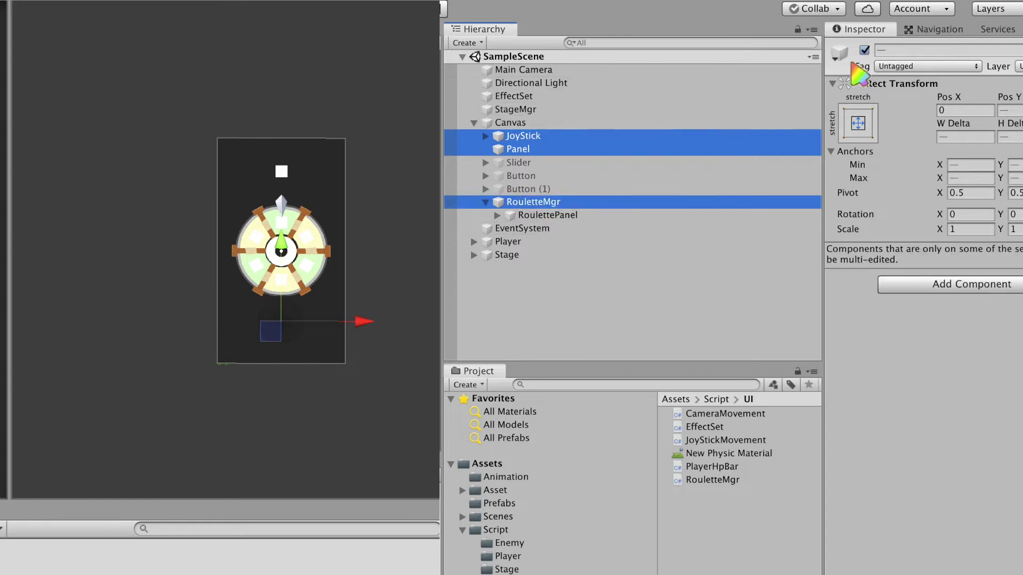
pyautogui.click(864, 50)
# Create an empty child of Canvas named SlotMachineMgr
pyautogui.click(426, 56)
pyautogui.rightClick(426, 55)
pyautogui.click(513, 201)
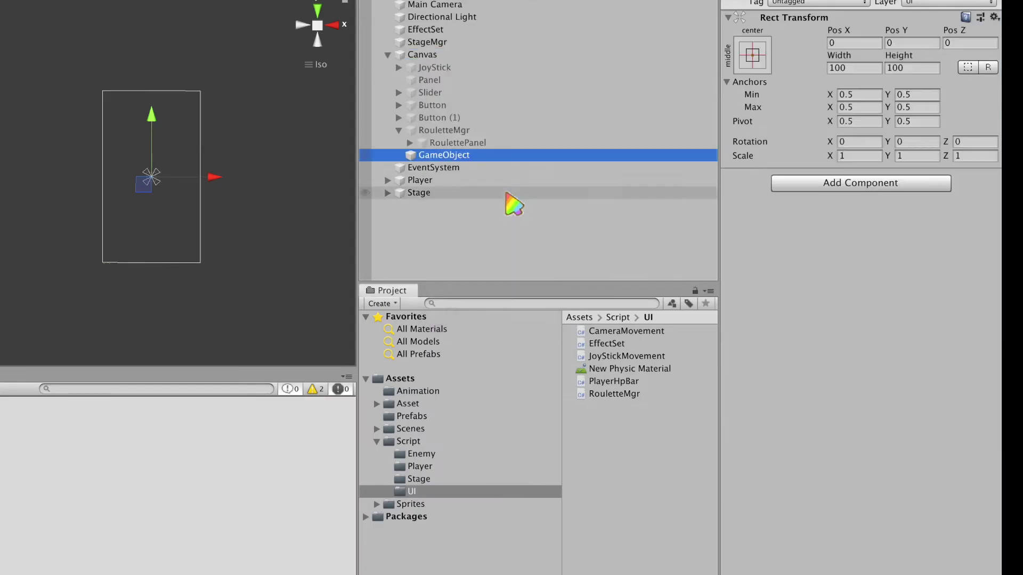
pyautogui.click(432, 155)
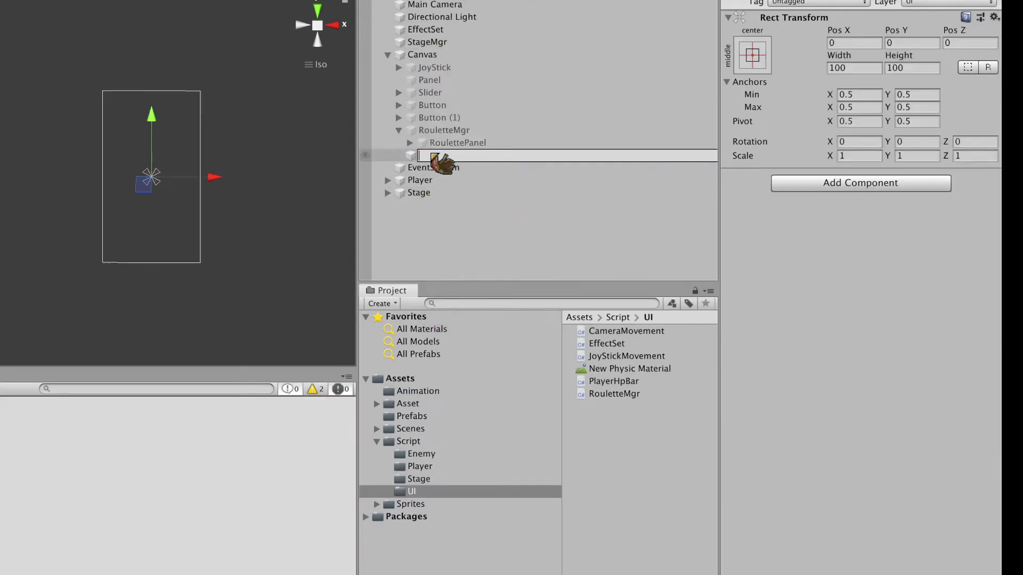
pyautogui.write('SlotMachineMgr')
pyautogui.press('Return')
# Add a near-black (191818) UI panel named SlotMachinePanel, parented under SlotMachineMgr
pyautogui.rightClick(426, 55)
pyautogui.moveTo(498, 296)
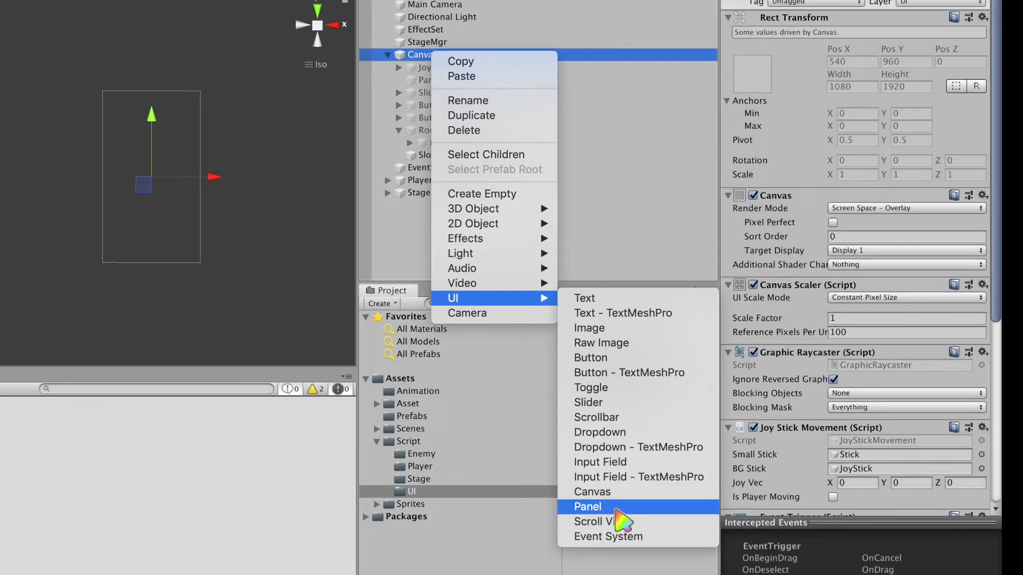
pyautogui.click(617, 509)
pyautogui.click(879, 235)
pyautogui.click(406, 341)
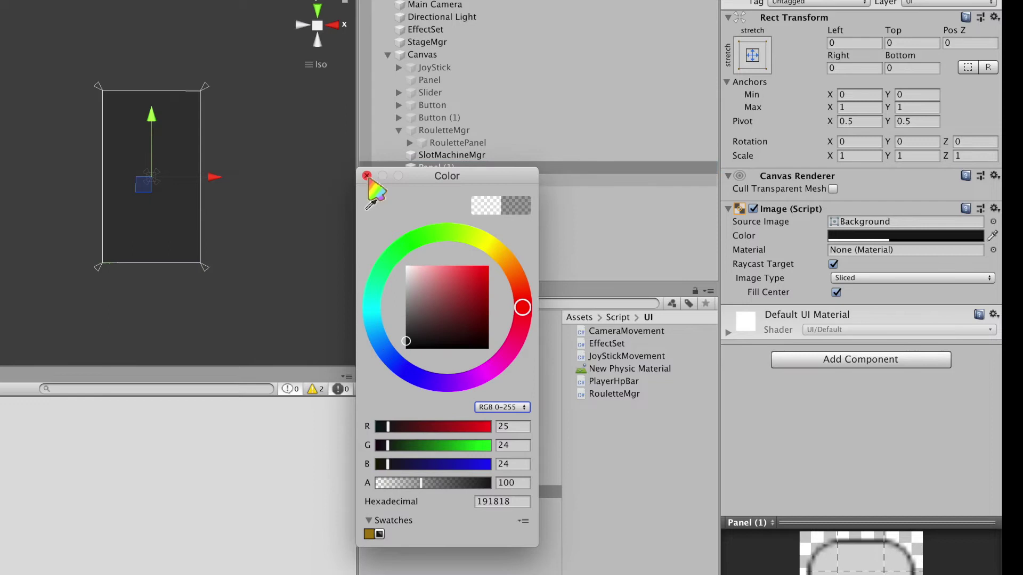
pyautogui.click(368, 176)
pyautogui.click(450, 169)
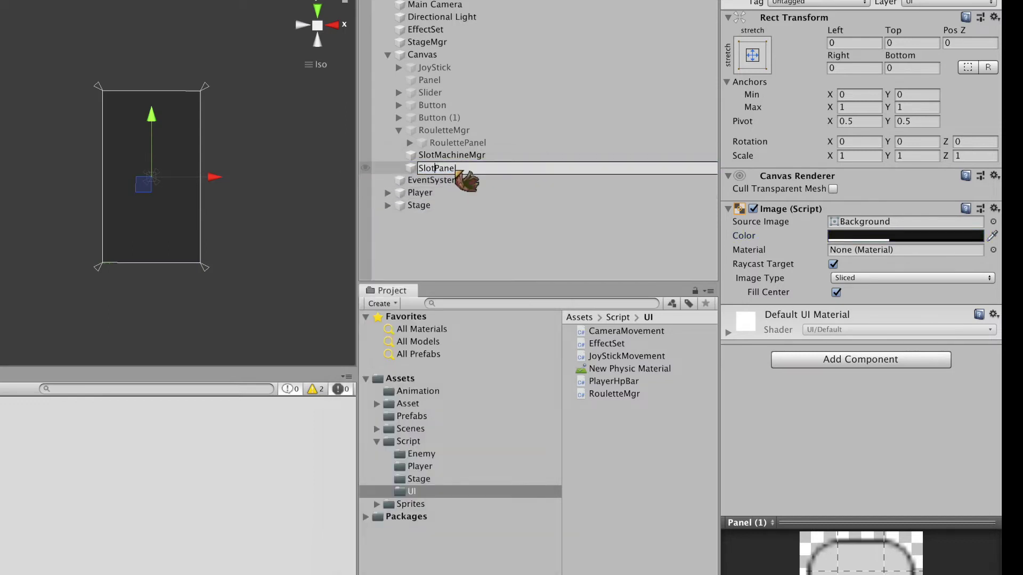
pyautogui.write('achine')
pyautogui.press('Return')
pyautogui.moveTo(461, 168); pyautogui.dragTo(458, 155)
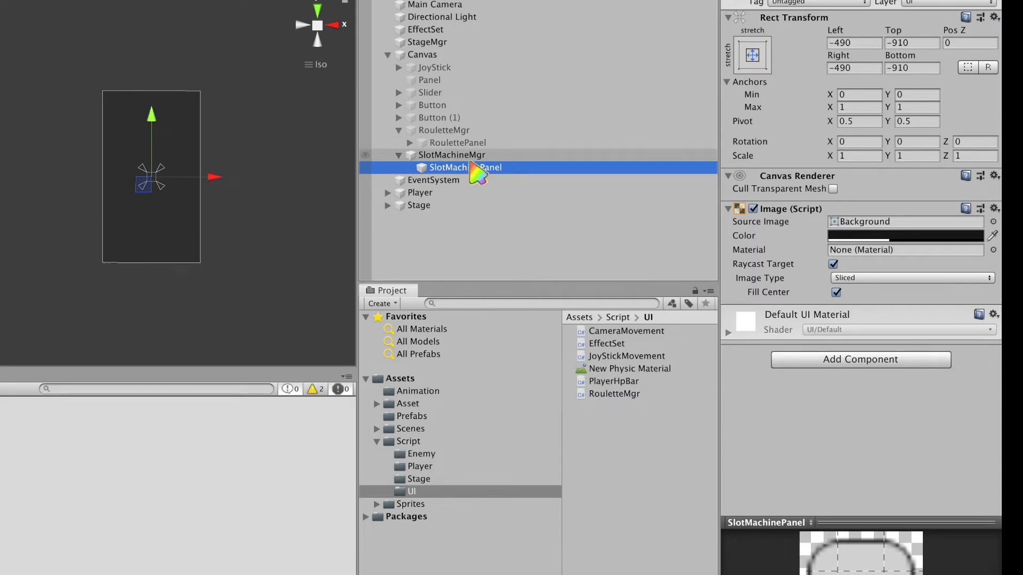
pyautogui.rightClick(470, 167)
# Add a Button under SlotMachinePanel with an empty child named SlotObject
pyautogui.moveTo(533, 407)
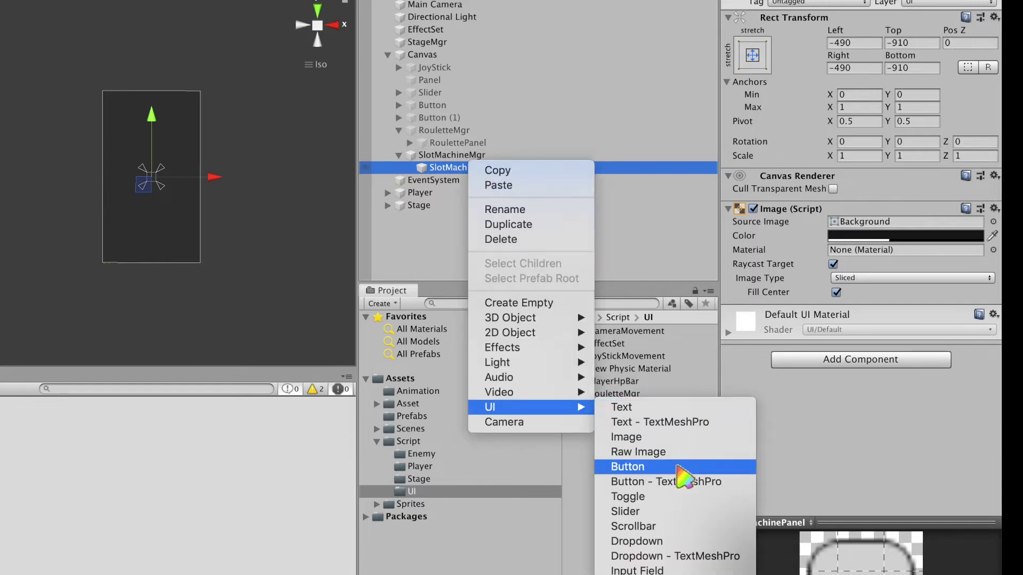
pyautogui.click(676, 468)
pyautogui.rightClick(433, 181)
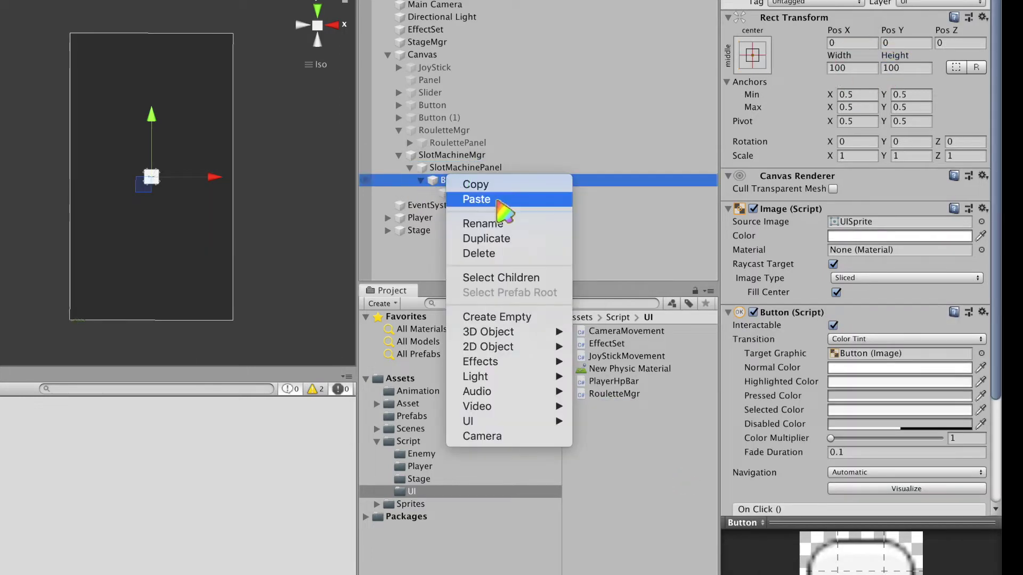
pyautogui.click(507, 318)
pyautogui.write('SlotObject')
pyautogui.press('Return')
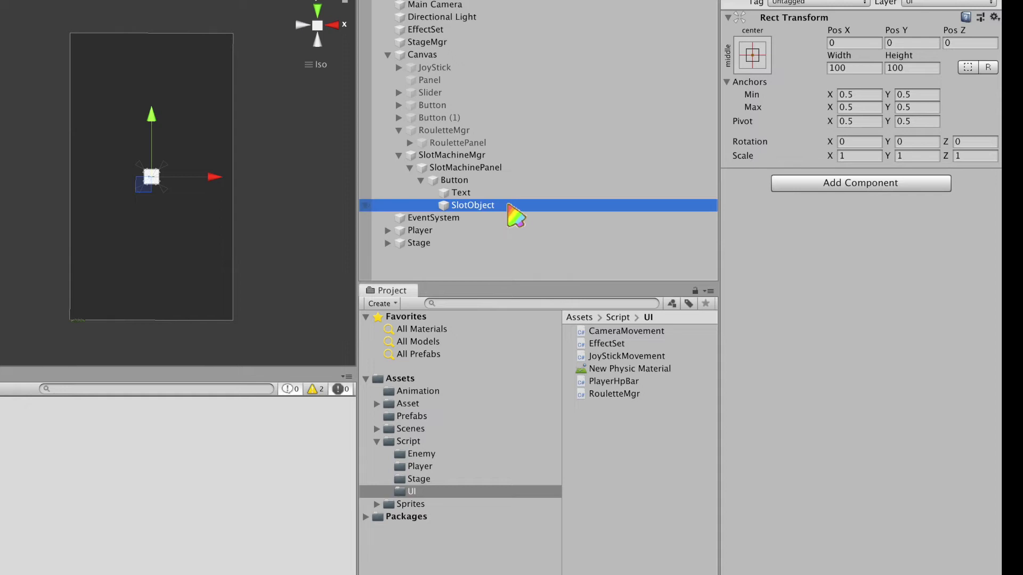
# Fill SlotObject with duplicated Images stacked by a Vertical Layout Group
pyautogui.rightClick(507, 206)
pyautogui.click(681, 446)
pyautogui.hotkey('ctrl', 'd')
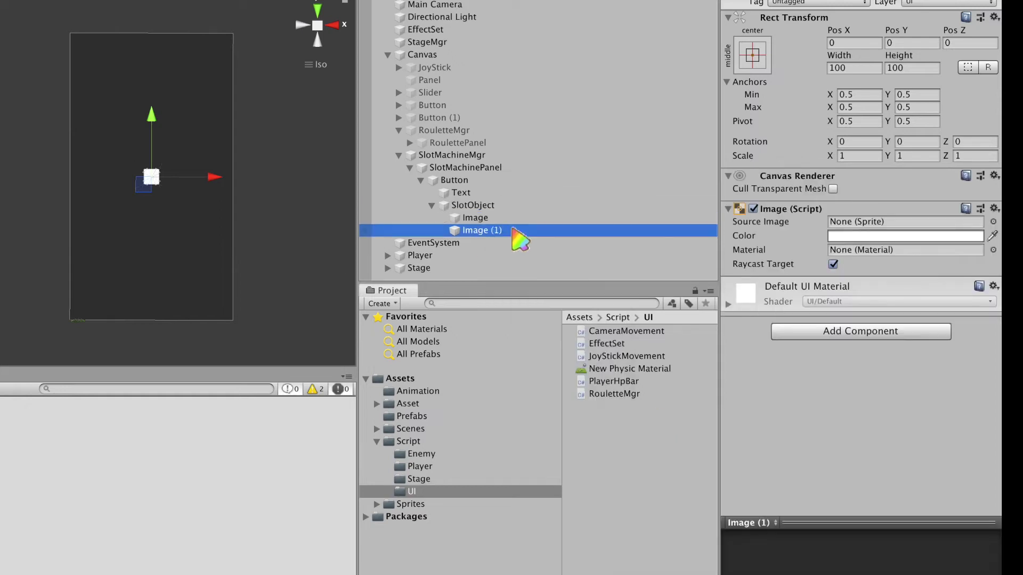
pyautogui.hotkey('ctrl', 'd')
pyautogui.hotkey('ctrl', 'd')
pyautogui.click(469, 206)
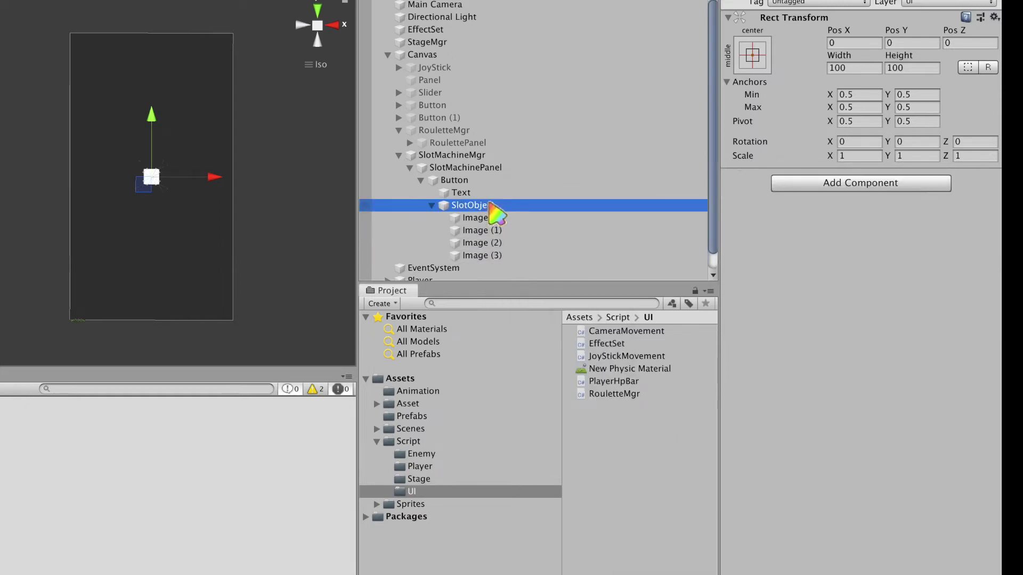
pyautogui.click(882, 183)
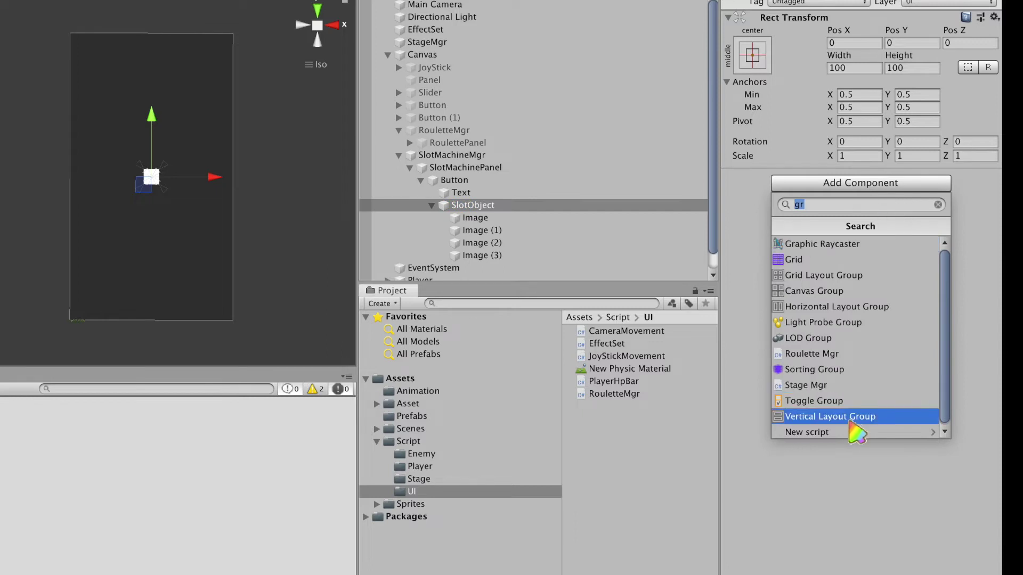
pyautogui.click(851, 418)
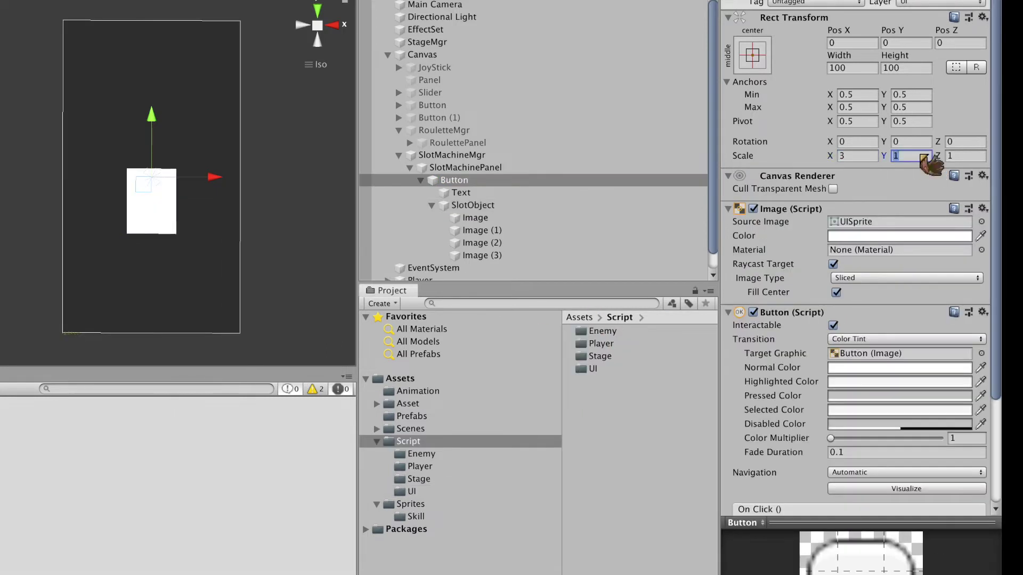
# Scale the Button to 3 and add a Mask, left disabled to see the column
pyautogui.write('3')
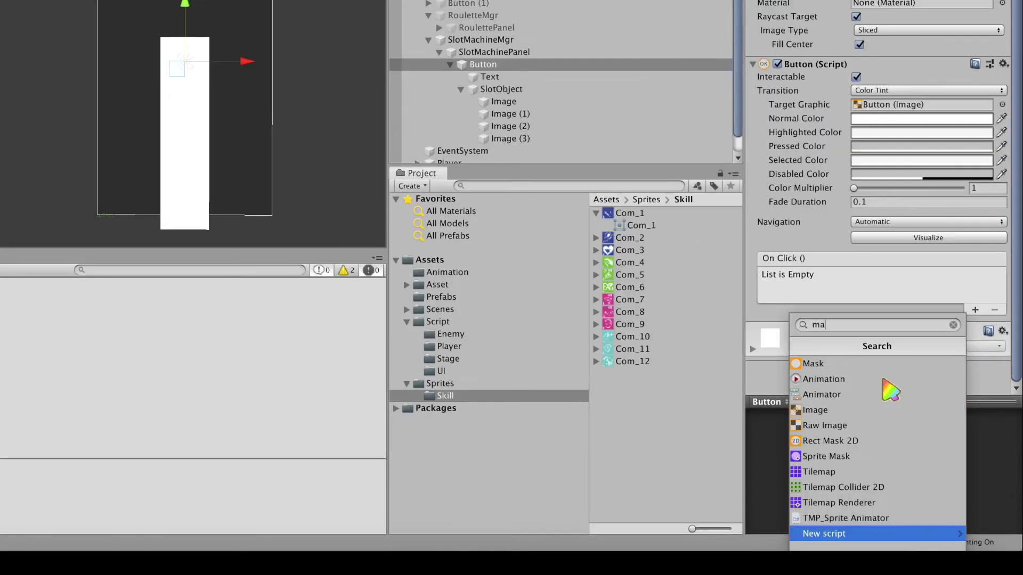
pyautogui.click(863, 364)
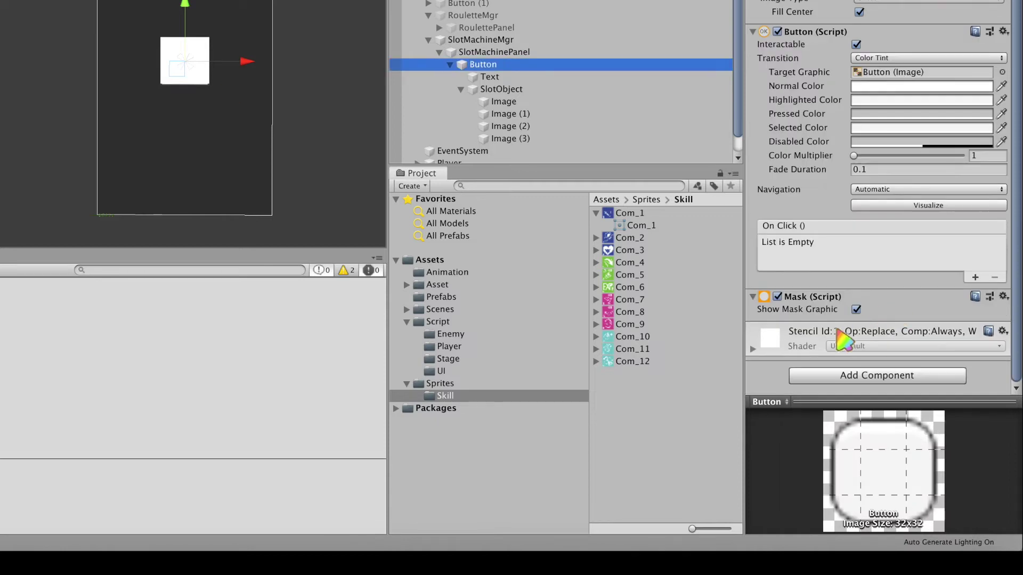
pyautogui.click(777, 297)
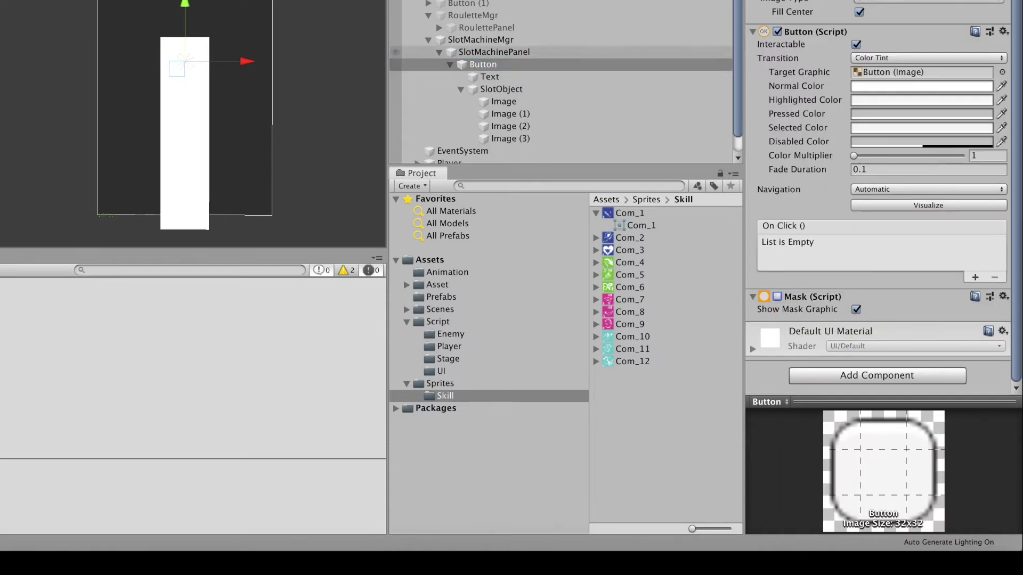
# Assign the Com_1 sprite to the first image and Image (3)
pyautogui.click(512, 89)
pyautogui.click(536, 101)
pyautogui.click(438, 384)
pyautogui.click(446, 395)
pyautogui.moveTo(630, 212); pyautogui.dragTo(867, 139)
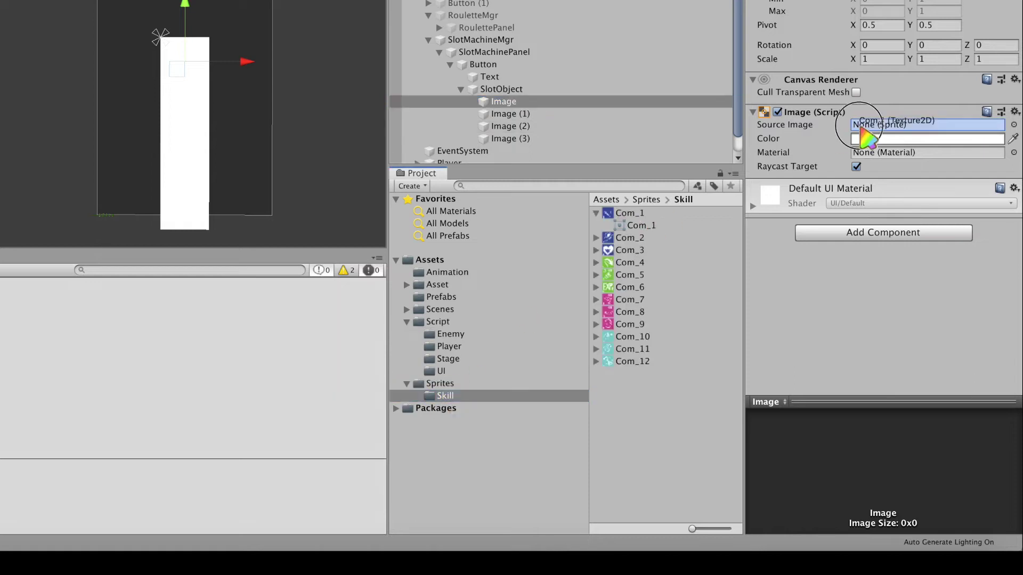
pyautogui.click(533, 139)
pyautogui.moveTo(639, 213); pyautogui.dragTo(904, 137)
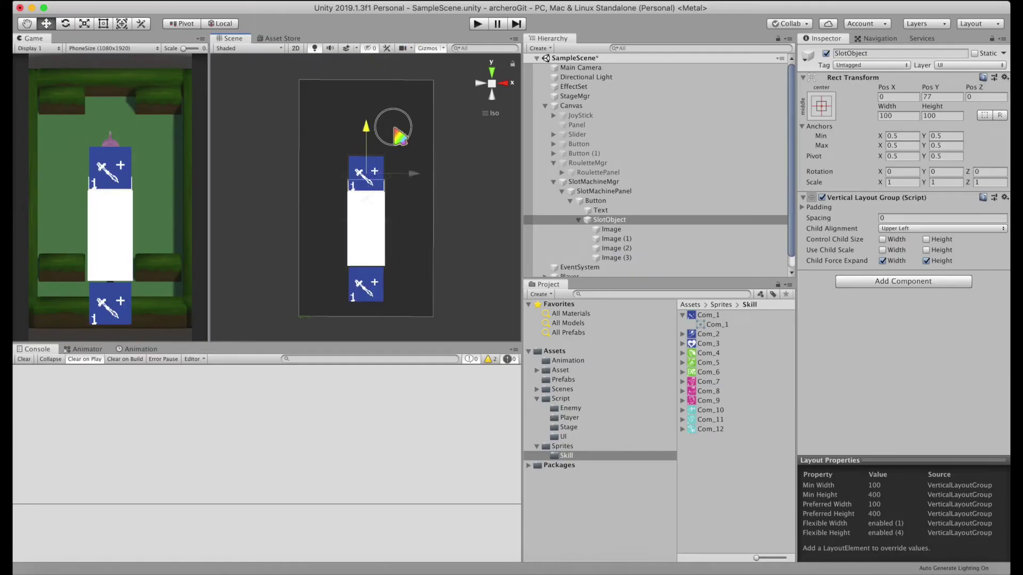
# Raise SlotObject to Pos Y 303, duplicate the reel button twice, and centre them with a Middle Center Horizontal Layout Group
pyautogui.moveTo(395, 135); pyautogui.dragTo(394, 48)
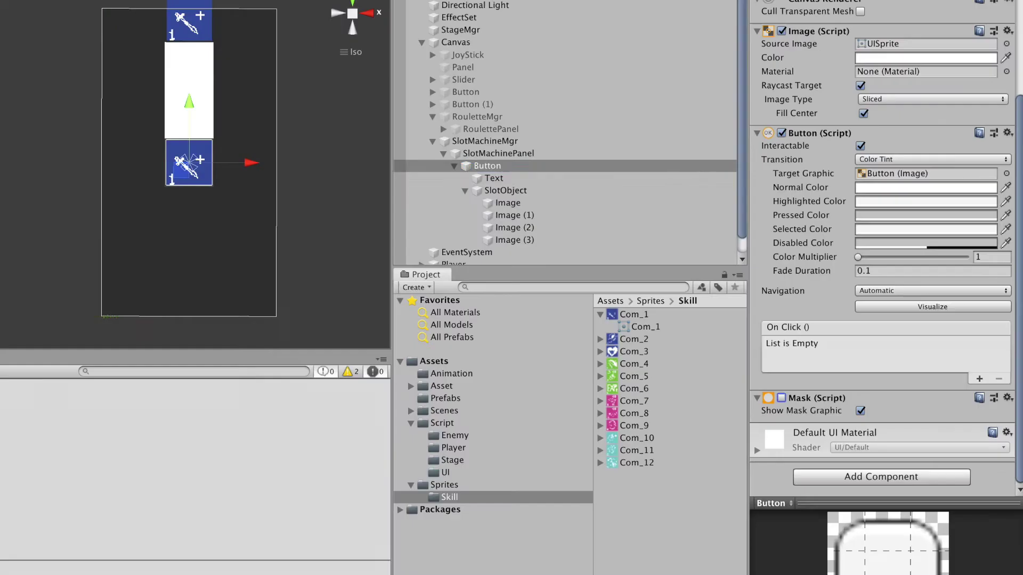
pyautogui.press('super+d')
pyautogui.press('super+d')
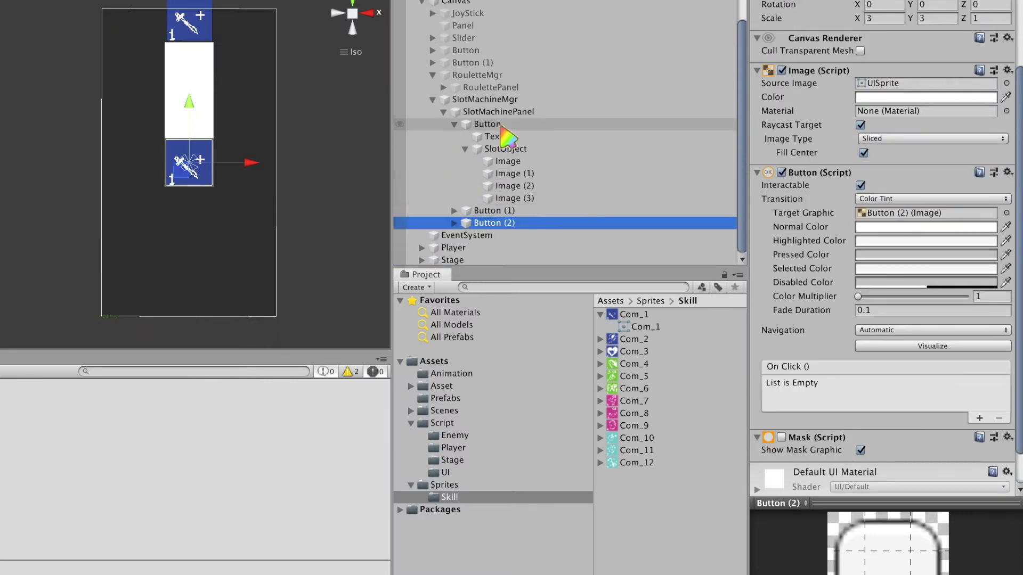
pyautogui.click(498, 153)
pyautogui.click(887, 342)
pyautogui.write('gr')
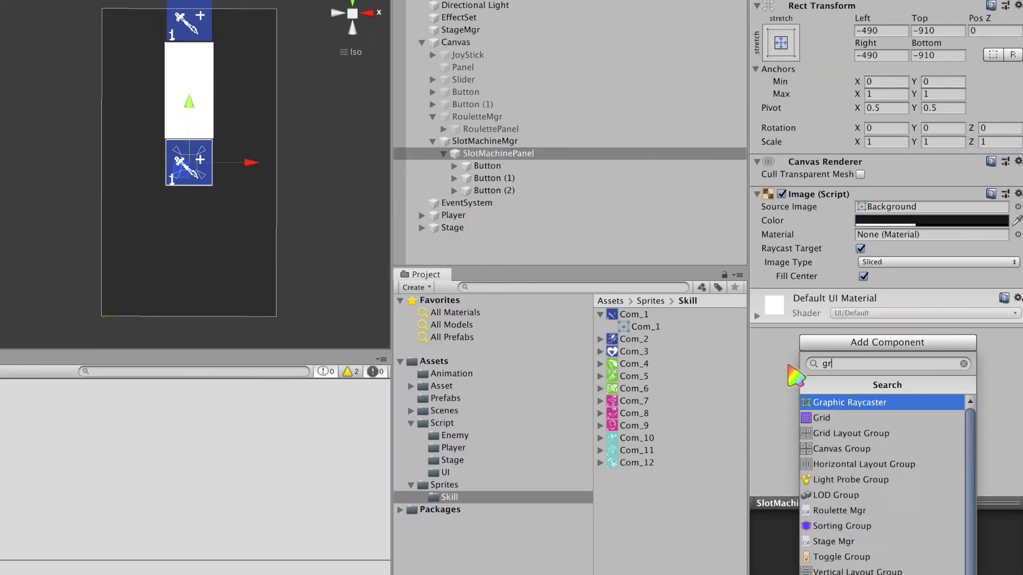
pyautogui.click(856, 464)
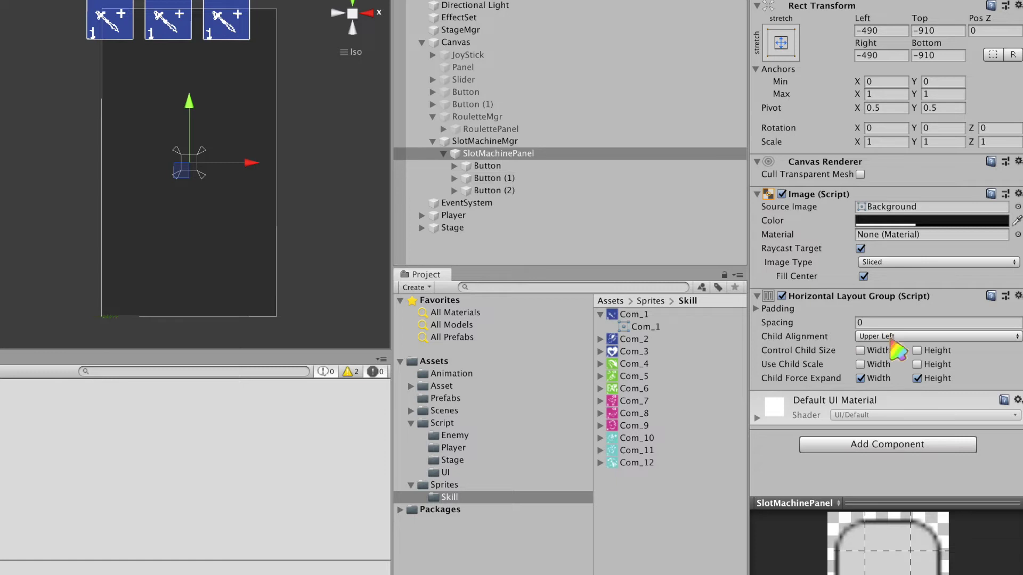
pyautogui.click(922, 336)
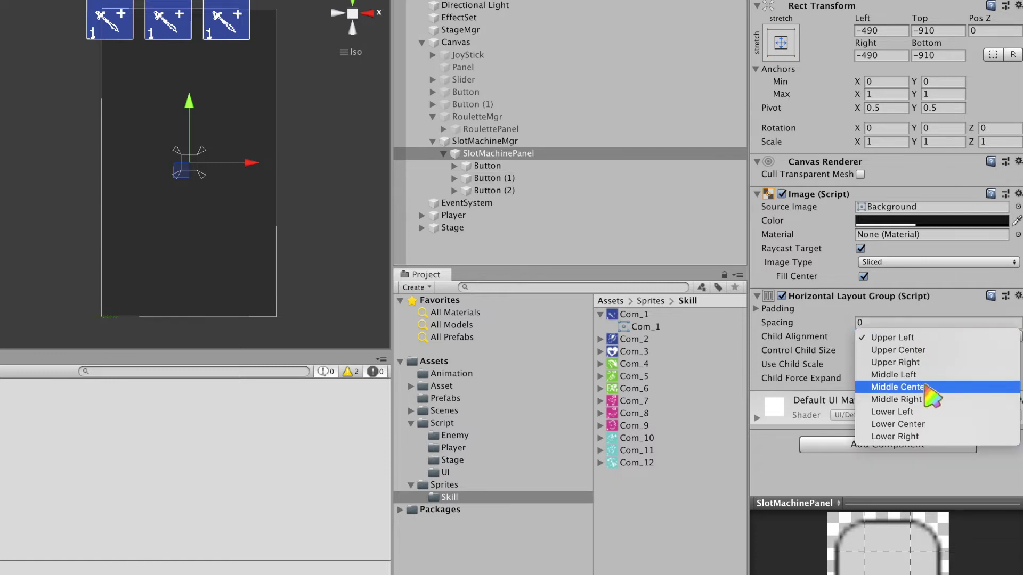
pyautogui.click(927, 388)
# Add an Image under SlotMachineMgr below the reels, named ResultImage
pyautogui.rightClick(498, 141)
pyautogui.moveTo(554, 381)
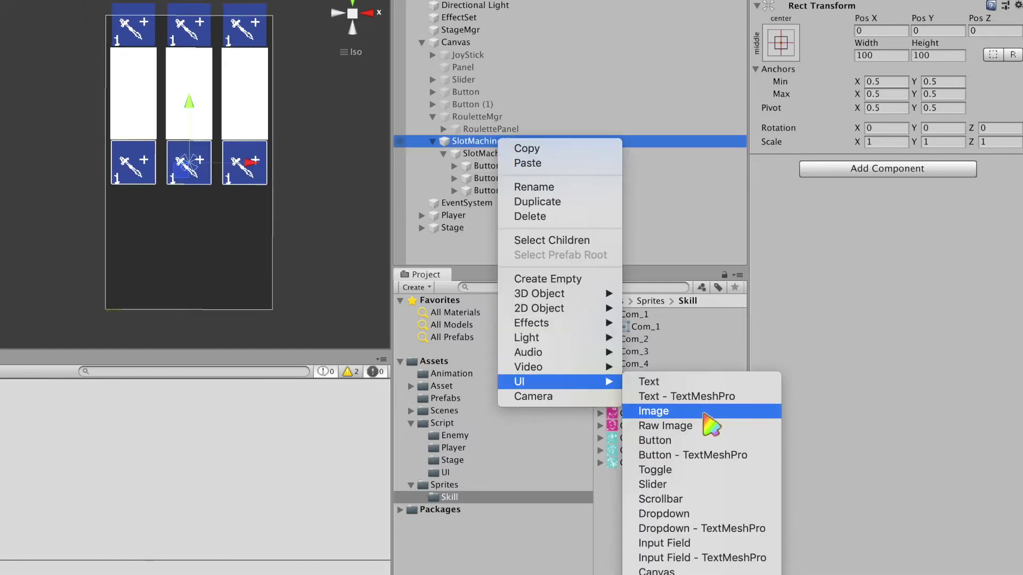
pyautogui.click(711, 423)
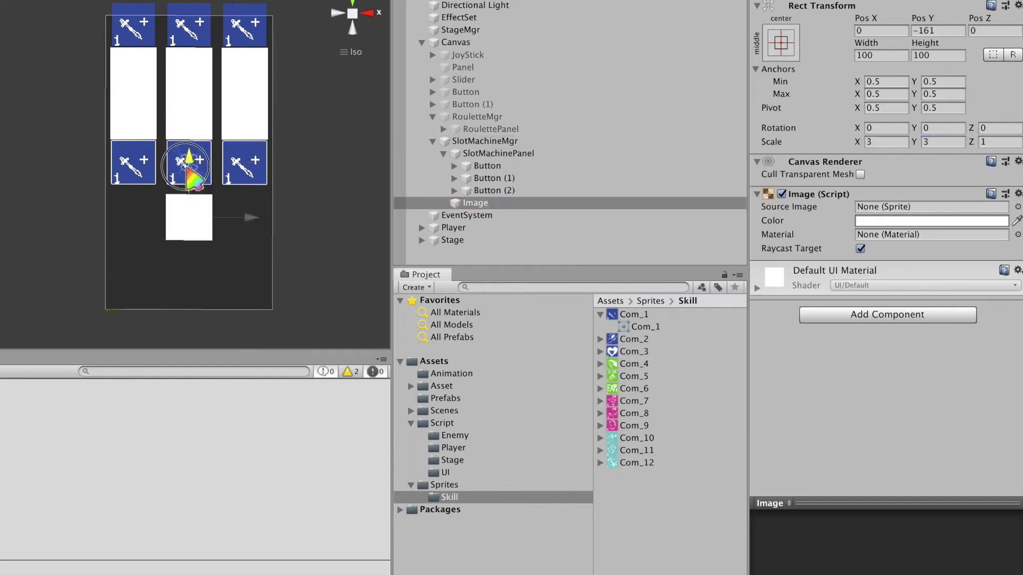
pyautogui.moveTo(189, 123); pyautogui.dragTo(189, 186)
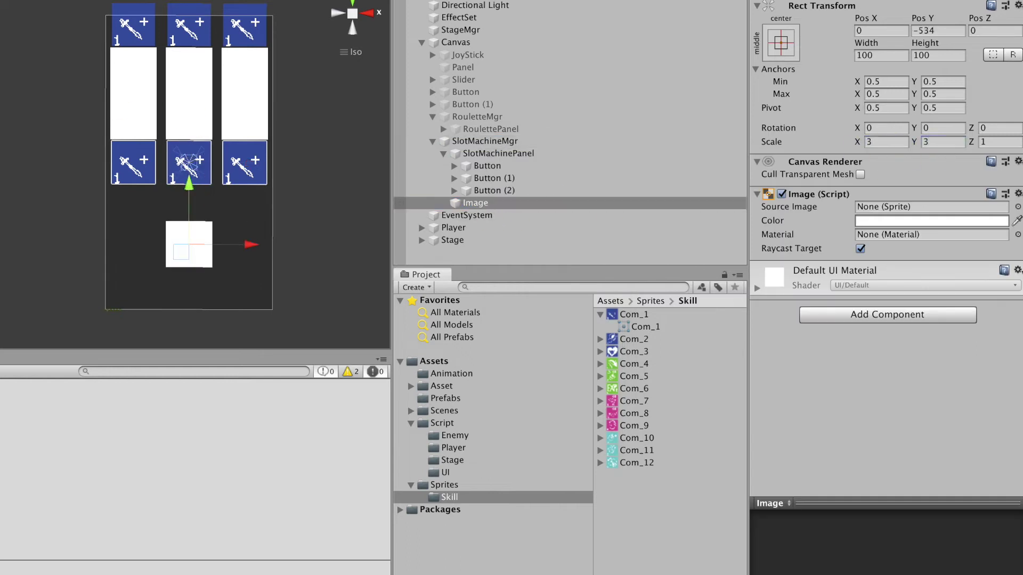
pyautogui.click(482, 205)
pyautogui.write('sult')
pyautogui.press('Return')
pyautogui.click(446, 473)
pyautogui.rightClick(654, 420)
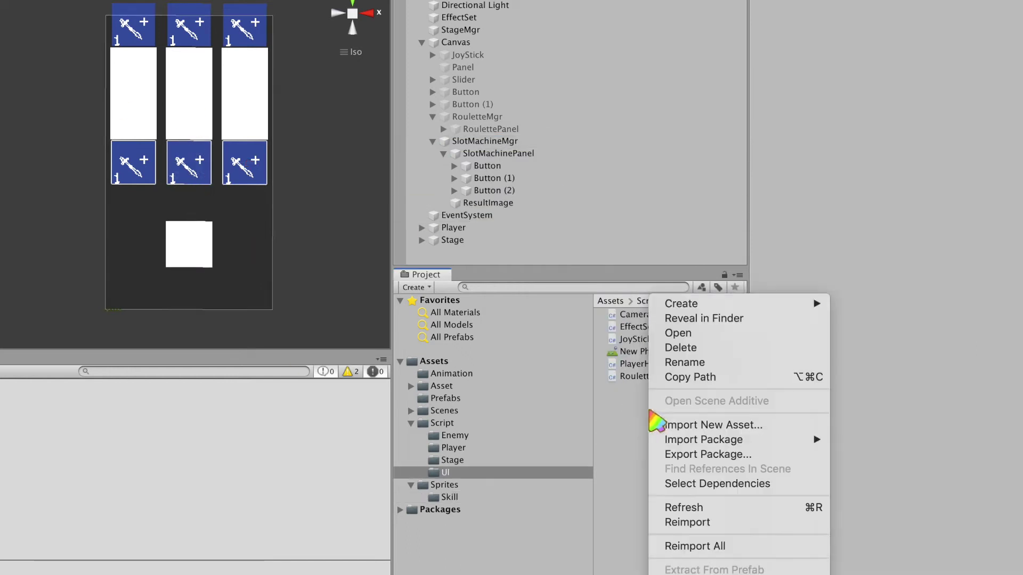
# Create a SlotMachineMgr C# script in Script/UI and attach it to the SlotMachineMgr object
pyautogui.moveTo(682, 304)
pyautogui.click(899, 109)
pyautogui.write('SlotMachineMgr')
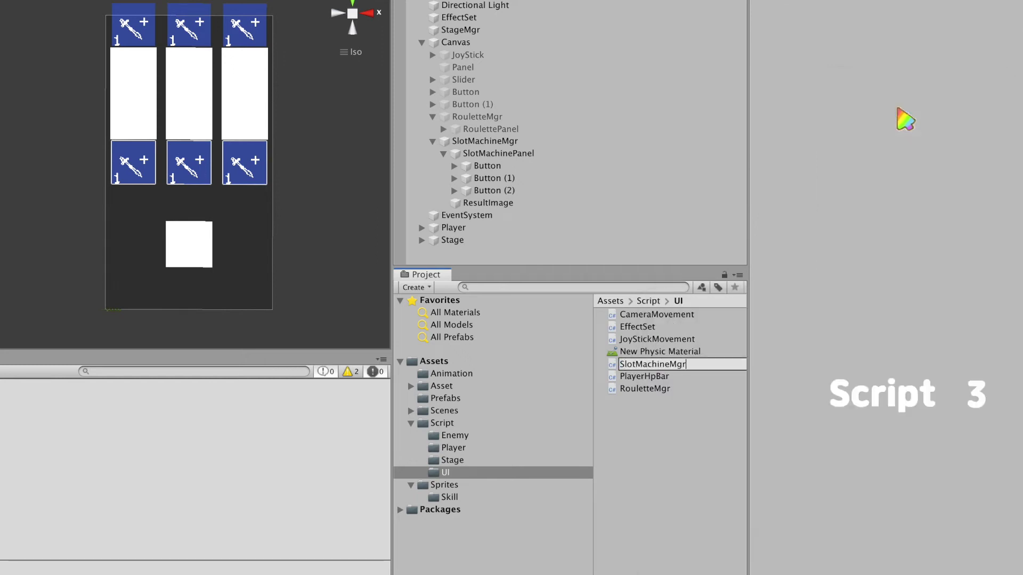
pyautogui.press('Return')
pyautogui.click(484, 141)
pyautogui.moveTo(653, 389); pyautogui.dragTo(913, 188)
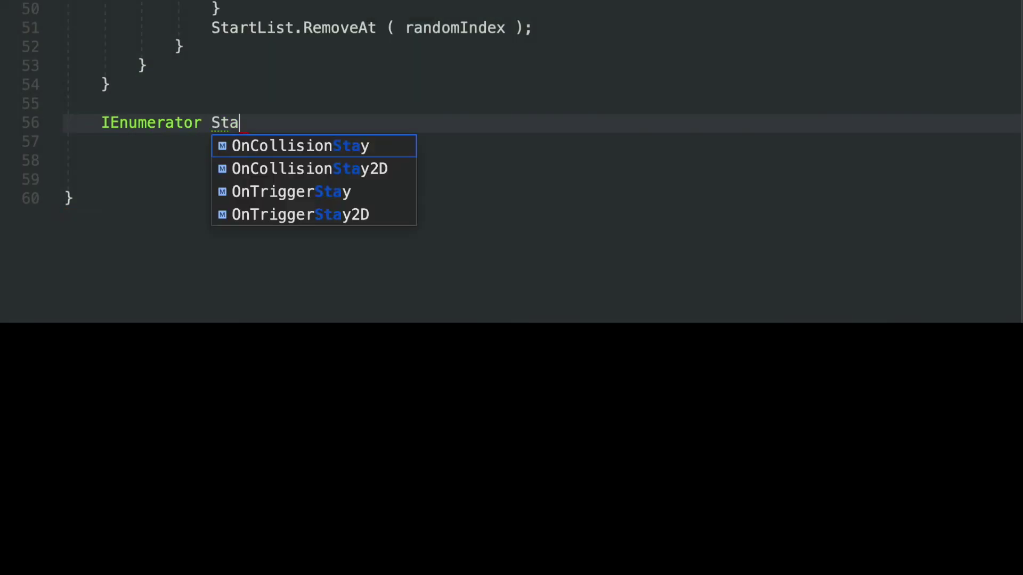
# Declare an IEnumerator StartSlot1() whose body is yield return null
pyautogui.write('rtSlot1()')
pyautogui.press('Return')
pyautogui.write('{')
pyautogui.press('Return')
pyautogui.write('yield return null;')
# Call StartCoroutine(StartSlot1()) at the end of Start
pyautogui.press('Return')
pyautogui.press('Return')
pyautogui.press('Return')
pyautogui.click(146, 65)
pyautogui.press('Return')
pyautogui.write("StartCoroutine()''")
pyautogui.press('BackSpace')
pyautogui.press('BackSpace')
pyautogui.write(';StartSlot1()')
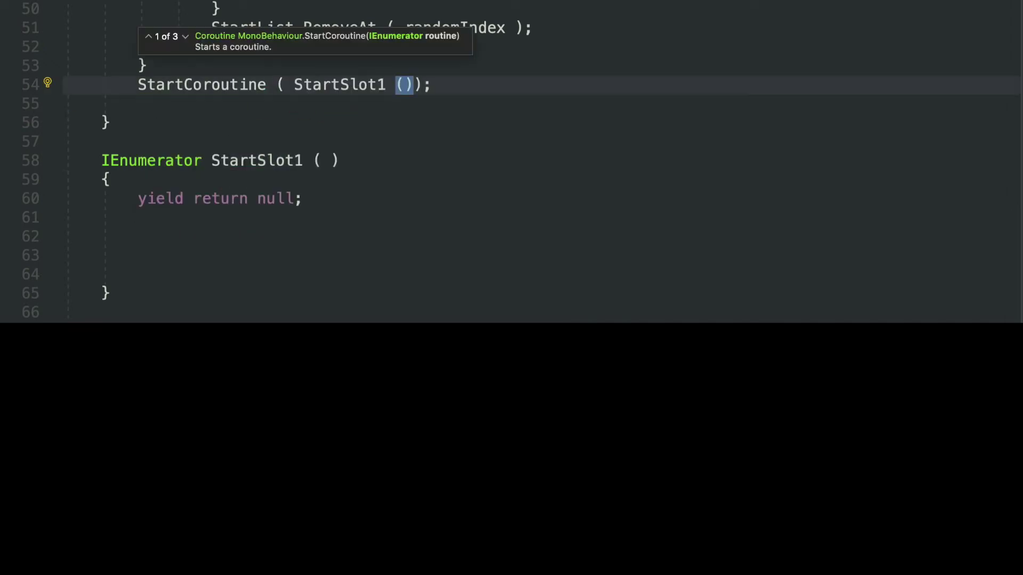
# Add commented-out copies of the call for StartSlot2 and StartSlot3
pyautogui.hotkey('ctrl', 'd')
pyautogui.hotkey('ctrl', 'd')
pyautogui.write('//')
pyautogui.click(423, 103)
pyautogui.press('Left')
pyautogui.press('Left')
pyautogui.press('BackSpace')
pyautogui.write('2')
pyautogui.press('Down')
pyautogui.press('BackSpace')
pyautogui.write('3')
pyautogui.click(288, 223)
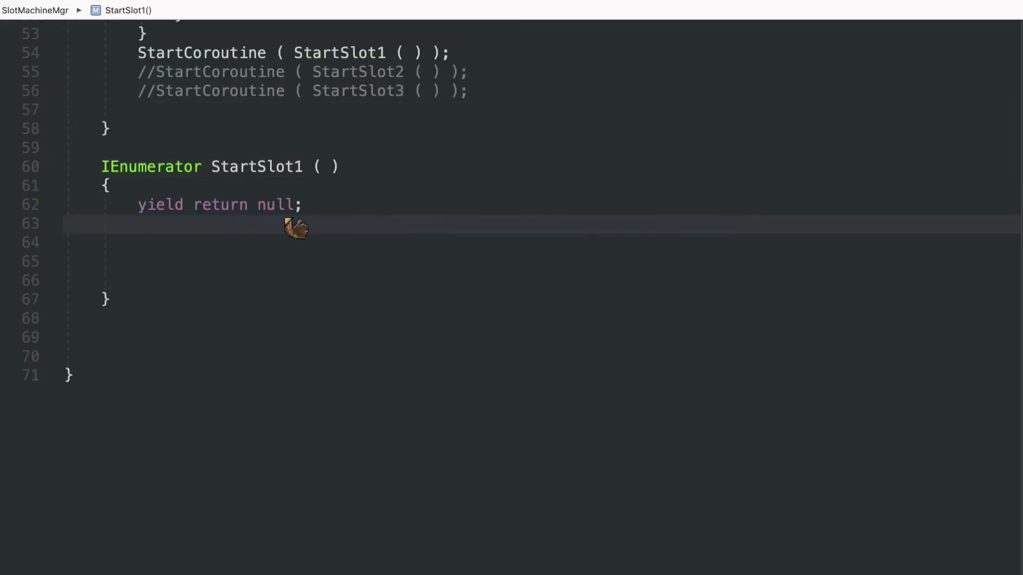
# In StartSlot1, add a 40-iteration loop moving SlotSkillObject[0] down by 50
pyautogui.write('for')
pyautogui.press('Tab')
pyautogui.press('Tab')
pyautogui.write('40')
pyautogui.press('Return')
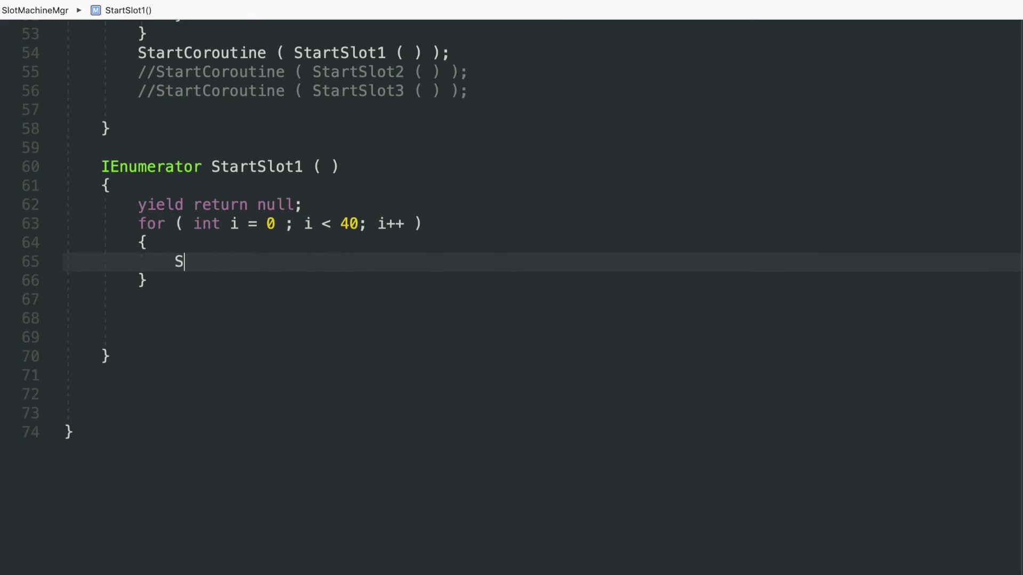
pyautogui.write('SlotSkillObject[0].transform')
pyautogui.write('.localPosition = new Vector3(0,50f, 0 );-')
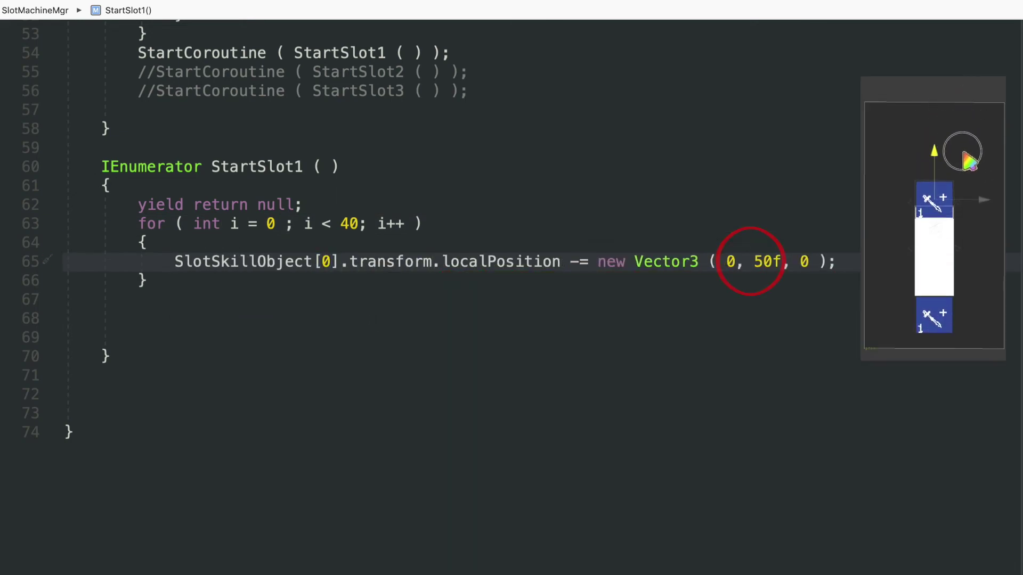
pyautogui.press('End')
# Wrap the reel back up by 300 when its y drops below 50f, replacing the old yield line
pyautogui.press('Return')
pyautogui.write('if( SlotSkillObject[0].transform.localPosition.y < 50f')
pyautogui.press('End')
pyautogui.press('Return')
pyautogui.write('{')
# After the spin loop, set Slot[i].interactable = true for all ItemCnt slots
pyautogui.press('Return')
pyautogui.write('SlotSkillObject[0].transform.localPosition +')
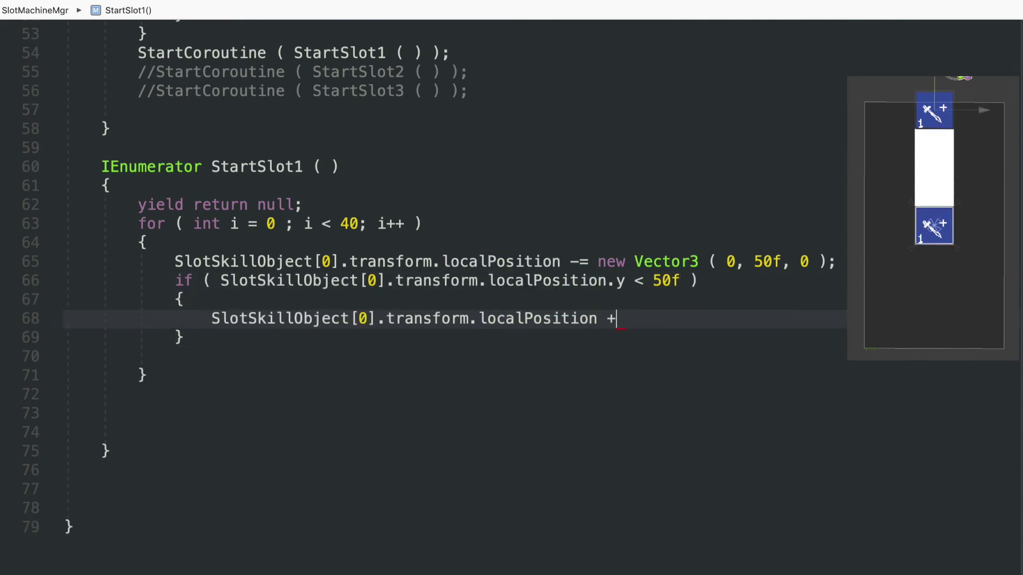
pyautogui.write('= new Vector3 ( 0, 300f, 0 );')
pyautogui.hotkey('ctrl', 'x')
pyautogui.hotkey('ctrl', 'v')
pyautogui.hotkey('ctrl', 'z')
pyautogui.hotkey('ctrl', 'z')
pyautogui.hotkey('ctrl', 'z')
pyautogui.click(64, 375)
pyautogui.write('for')
pyautogui.press('Tab')
pyautogui.press('Tab')
pyautogui.write('It')
pyautogui.press('Return')
pyautogui.press('Return')
pyautogui.write('Slot[i].inter')
pyautogui.press('Return')
pyautogui.write('= tru')
pyautogui.press('Return')
pyautogui.write(';')
pyautogui.press('Down')
pyautogui.press('Down')
pyautogui.press('Delete')
pyautogui.press('Delete')
pyautogui.press('Delete')
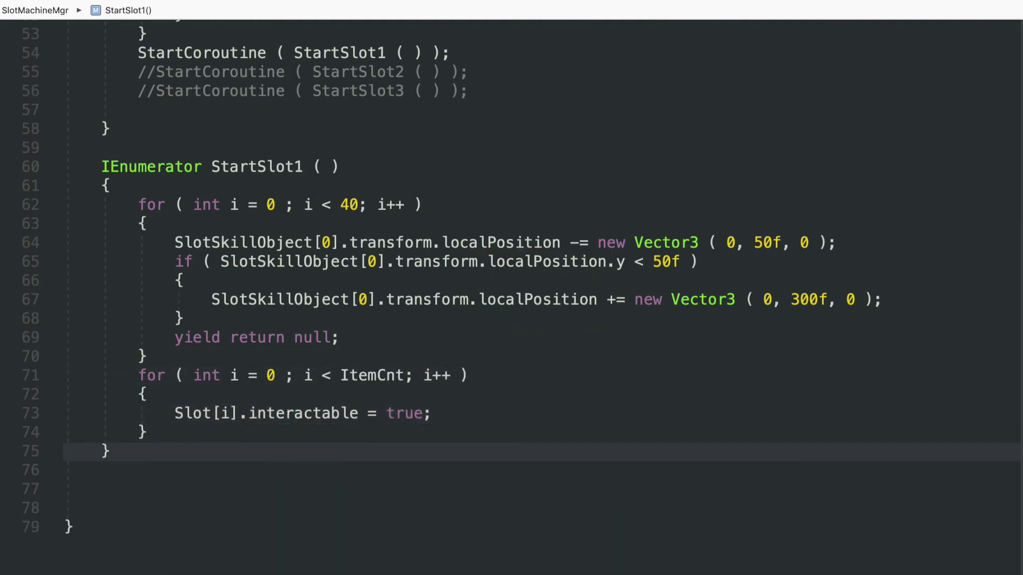
# Paste copies as StartSlot2 and StartSlot3, using reel indices 1 and 2
pyautogui.hotkey('ctrl', 'v')
pyautogui.click(302, 542)
pyautogui.press('BackSpace')
pyautogui.write('3')
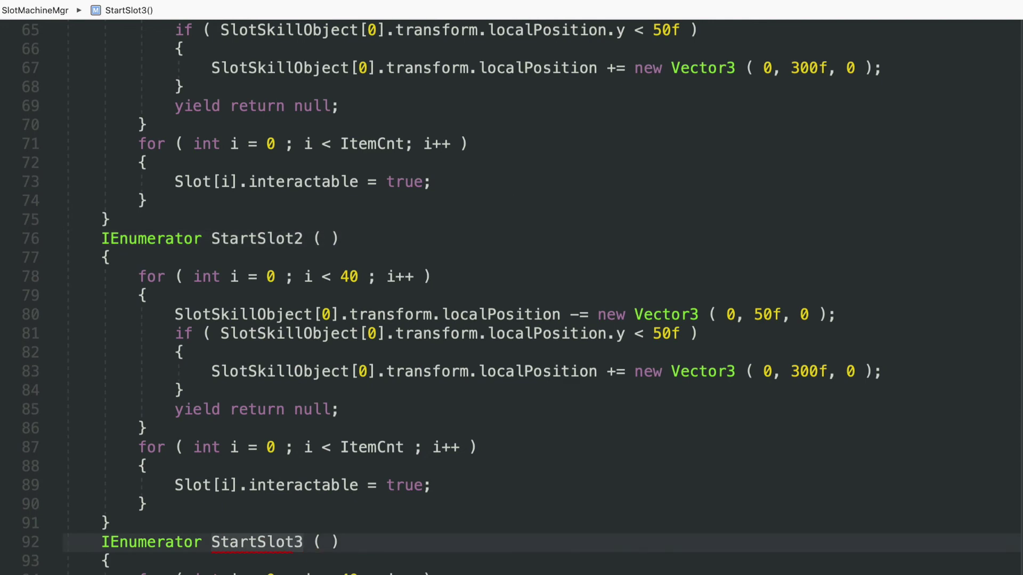
pyautogui.scroll(10, 512, 298)
pyautogui.moveTo(451, 455); pyautogui.dragTo(65, 437)
pyautogui.scroll(-10, 341, 315)
pyautogui.doubleClick(341, 315)
pyautogui.write('1')
pyautogui.scroll(-3, 351, 372)
pyautogui.doubleClick(341, 425)
pyautogui.write('2')
pyautogui.scroll(-3, 374, 429)
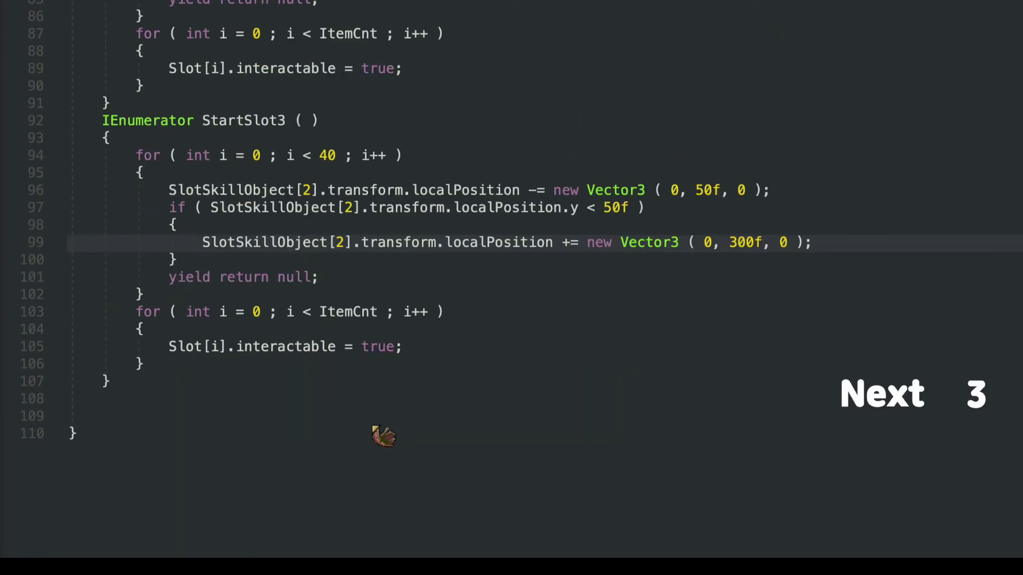
pyautogui.scroll(8, 384, 431)
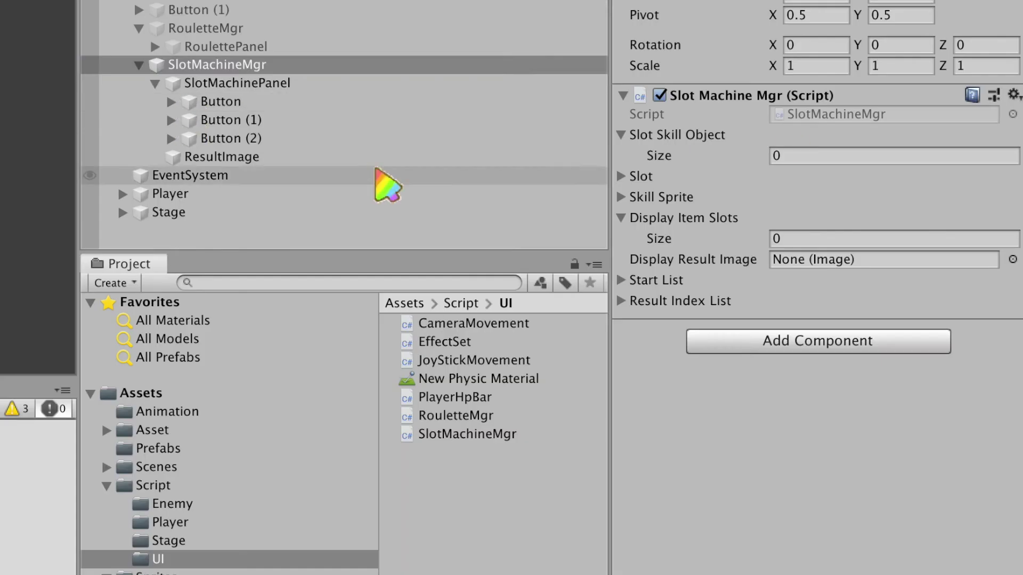
# Assign the three SlotObjects to the manager's Slot Skill Object field
pyautogui.click(570, 201)
pyautogui.click(570, 234)
pyautogui.click(570, 203)
pyautogui.click(609, 193)
pyautogui.keyDown('super'); pyautogui.click(609, 221); pyautogui.keyUp('super')
pyautogui.moveTo(609, 250); pyautogui.dragTo(866, 221)
pyautogui.moveTo(744, 139); pyautogui.dragTo(782, 139)
# Put the three slot buttons into the Slot list
pyautogui.click(220, 49)
pyautogui.keyDown('super'); pyautogui.click(230, 104); pyautogui.keyUp('super')
pyautogui.keyDown('super'); pyautogui.click(231, 159); pyautogui.keyUp('super')
pyautogui.moveTo(230, 159); pyautogui.dragTo(784, 246)
# Assign sprites Com_1 through Com_12 to the Skill Sprite list
pyautogui.click(439, 323)
pyautogui.keyDown('shift'); pyautogui.click(443, 526); pyautogui.keyUp('shift')
pyautogui.moveTo(443, 526); pyautogui.dragTo(779, 349)
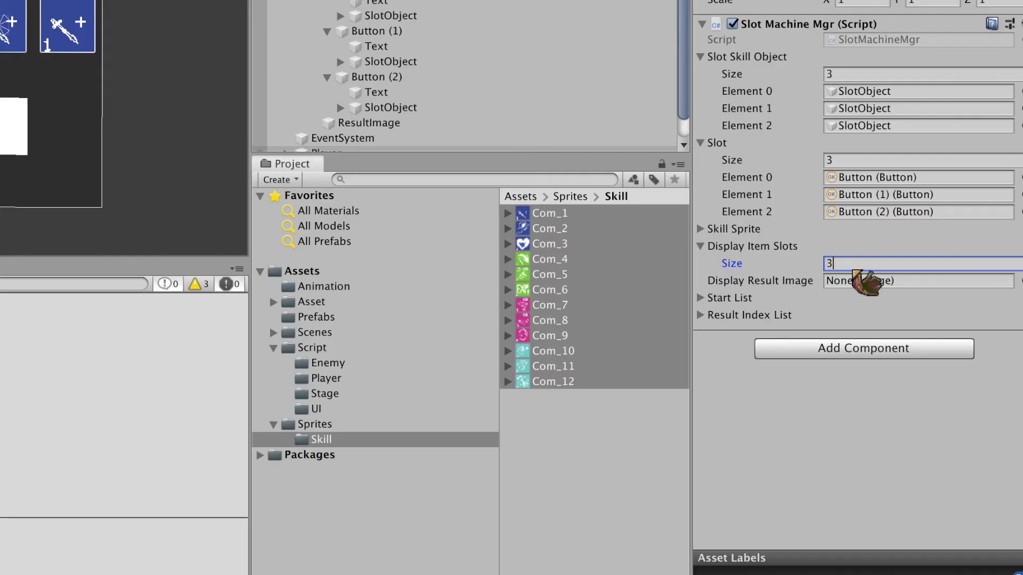
# Fill each reel's Slot Sprite with its button's Images, and assign the result image
pyautogui.moveTo(394, 43); pyautogui.dragTo(845, 319)
pyautogui.click(395, 53)
pyautogui.keyDown('shift'); pyautogui.click(418, 99); pyautogui.keyUp('shift')
pyautogui.moveTo(418, 68)
pyautogui.mouseDown()
pyautogui.moveTo(834, 418)
pyautogui.moveTo(834, 506)
pyautogui.moveTo(826, 498)
pyautogui.mouseUp()
pyautogui.click(340, 81)
pyautogui.click(393, 38)
pyautogui.keyDown('shift'); pyautogui.click(401, 84); pyautogui.keyUp('shift')
pyautogui.moveTo(368, 100); pyautogui.dragTo(842, 520)
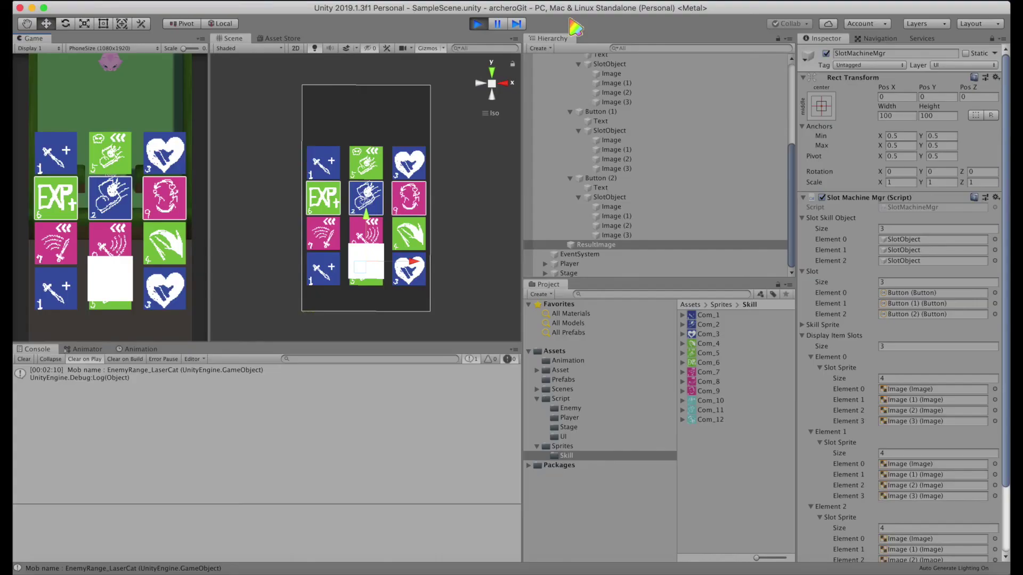
# Collapse the SlotObject groups and select all three slot buttons to review their shared settings
pyautogui.click(578, 197)
pyautogui.click(579, 131)
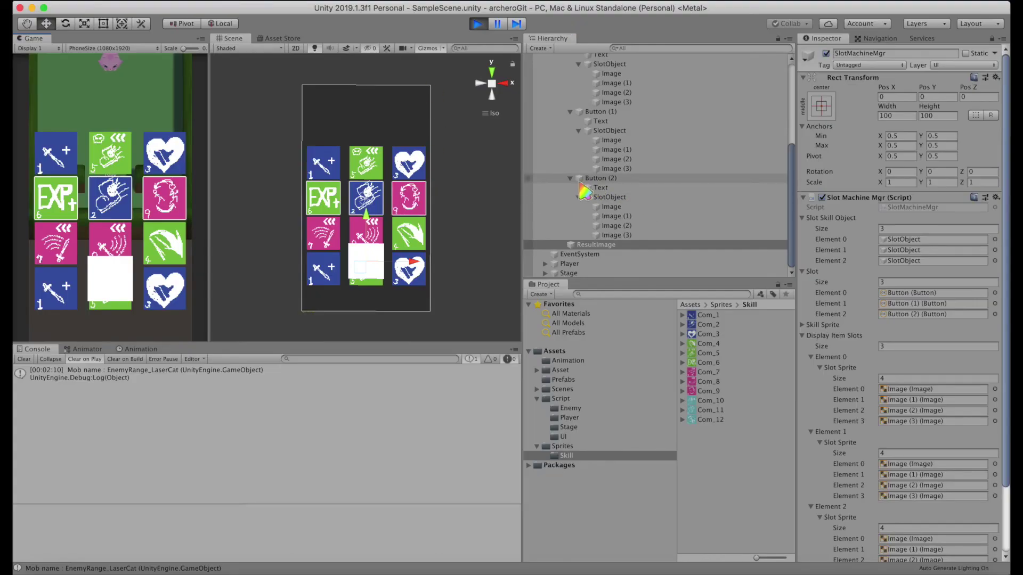
pyautogui.click(579, 178)
pyautogui.click(595, 159)
pyautogui.keyDown('super'); pyautogui.click(596, 187); pyautogui.keyUp('super')
pyautogui.keyDown('super'); pyautogui.click(598, 215); pyautogui.keyUp('super')
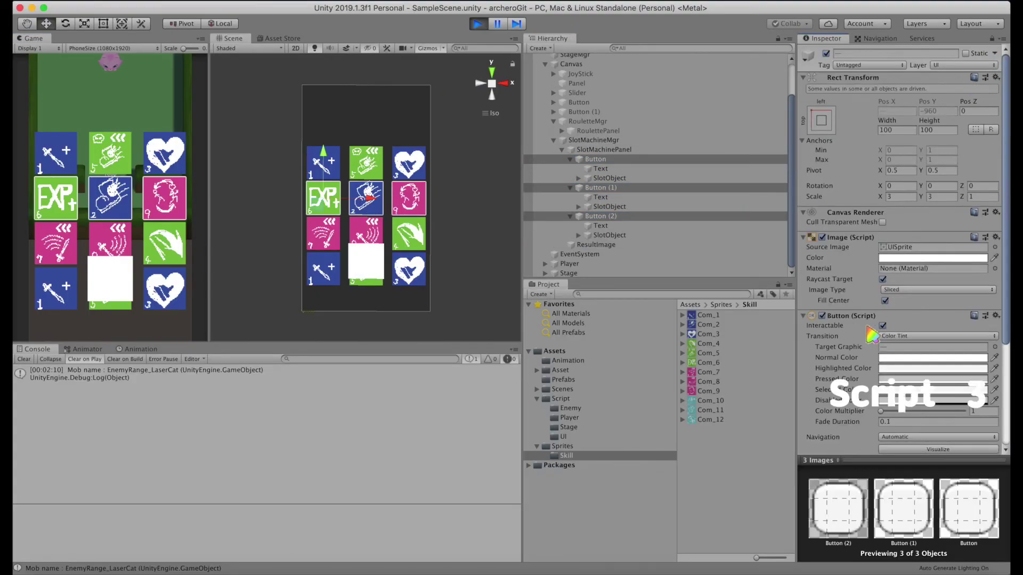
pyautogui.scroll(-5, 873, 335)
pyautogui.click(822, 379)
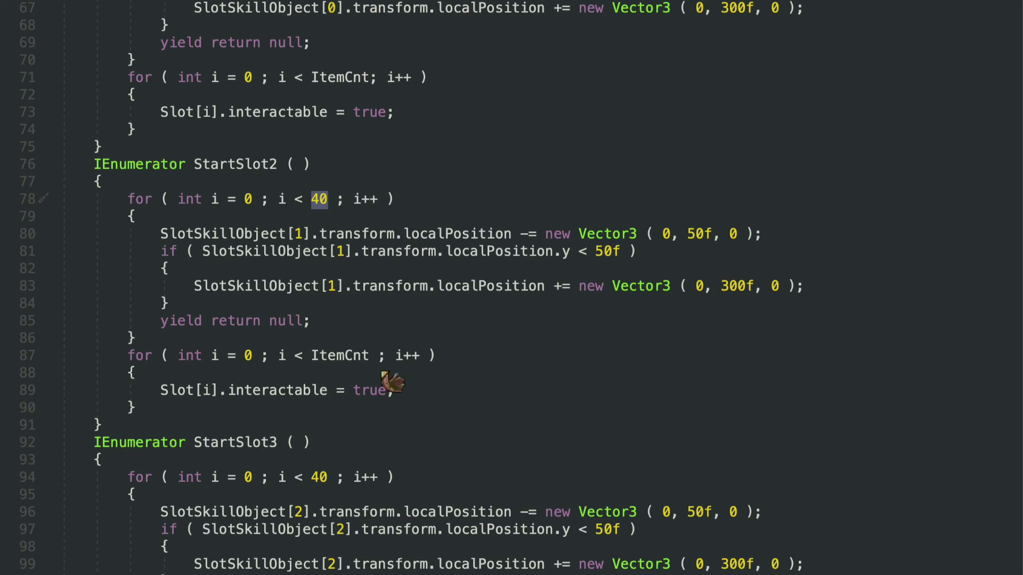
# Change StartSlot2's loop limit from 40 to (ItemCnt * 10 + 2) * 2
pyautogui.doubleClick(696, 234)
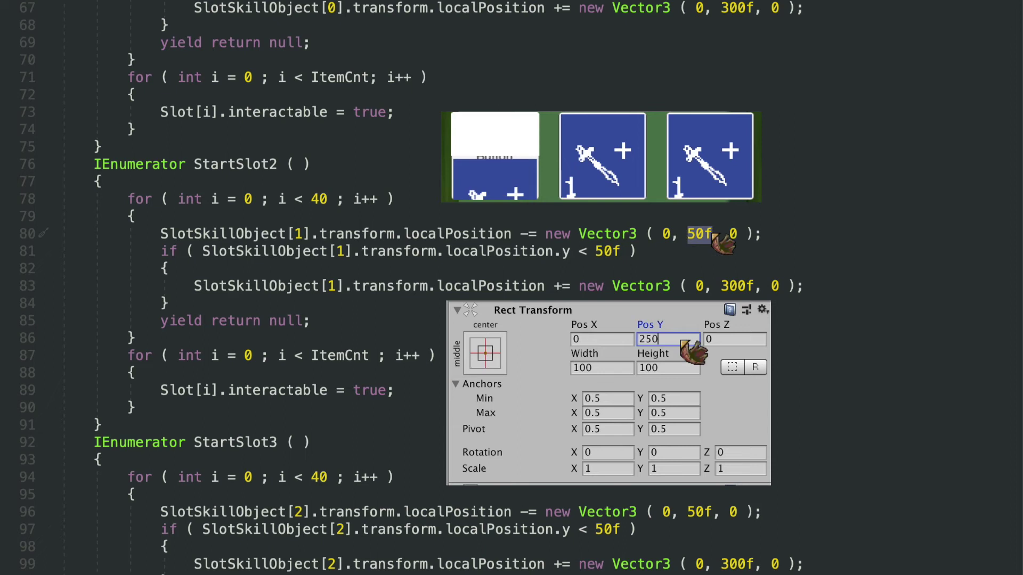
pyautogui.moveTo(714, 236)
pyautogui.doubleClick(319, 199)
pyautogui.write('20 * 2')
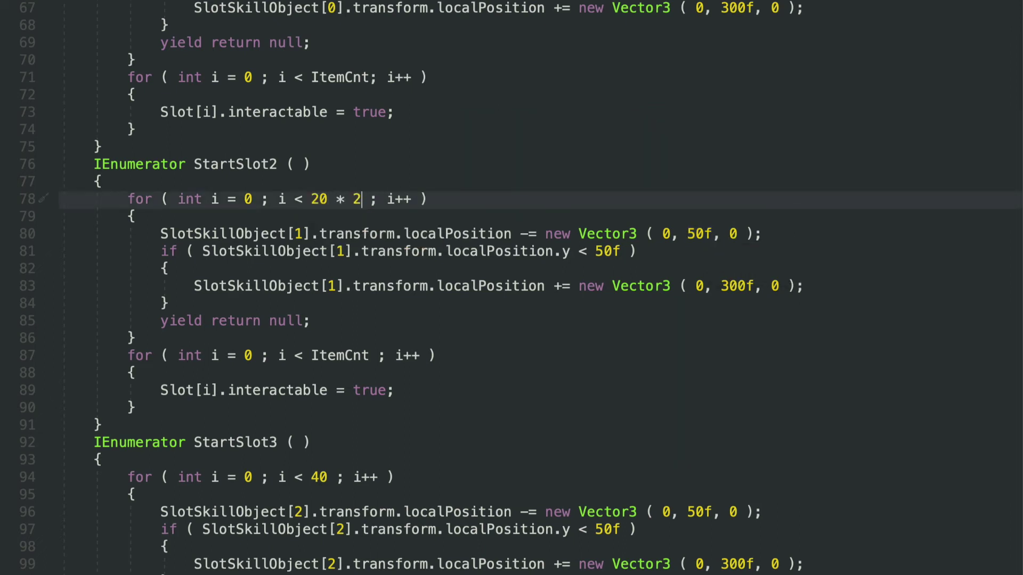
pyautogui.hotkey('shift', 'Left')
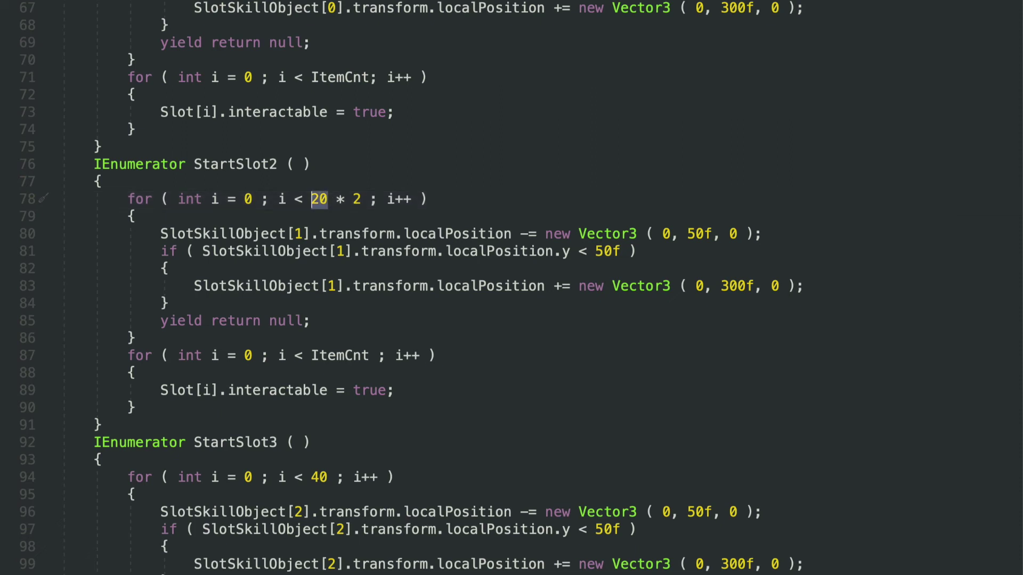
pyautogui.write('Item')
pyautogui.press('Return')
pyautogui.write('* 6 + 2')
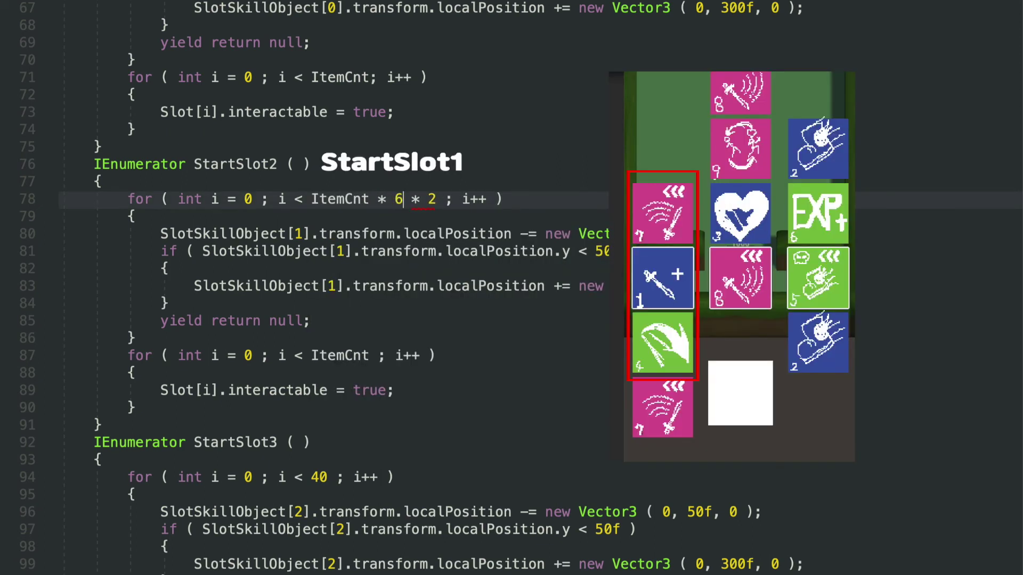
pyautogui.write(')')
pyautogui.hotkey('ctrl', 'Left')
pyautogui.hotkey('ctrl', 'Left')
pyautogui.hotkey('ctrl', 'Left')
pyautogui.write('(')
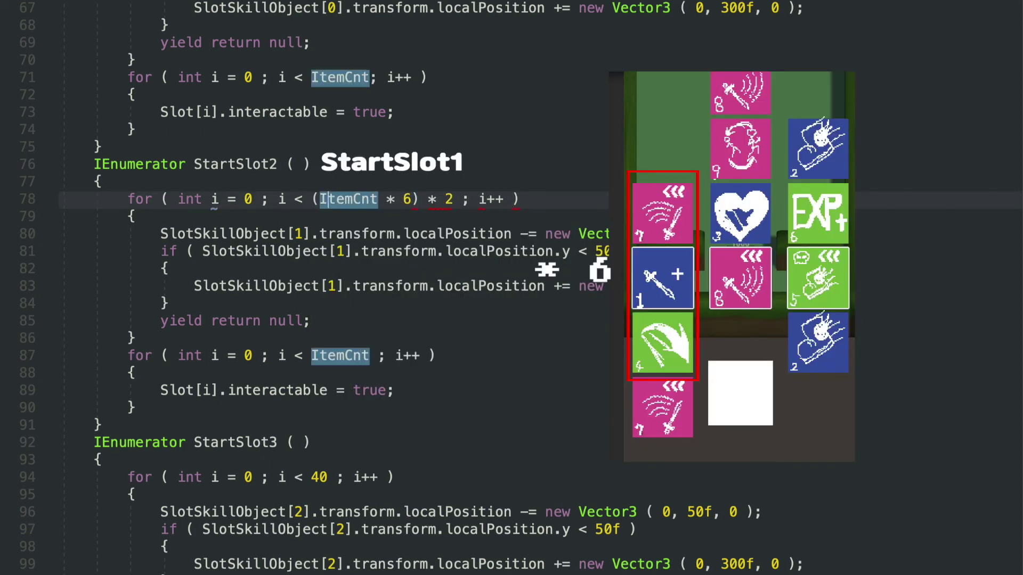
pyautogui.hotkey('ctrl', 'Right')
pyautogui.hotkey('ctrl', 'Right')
pyautogui.hotkey('ctrl', 'Right')
pyautogui.write('+ 2')
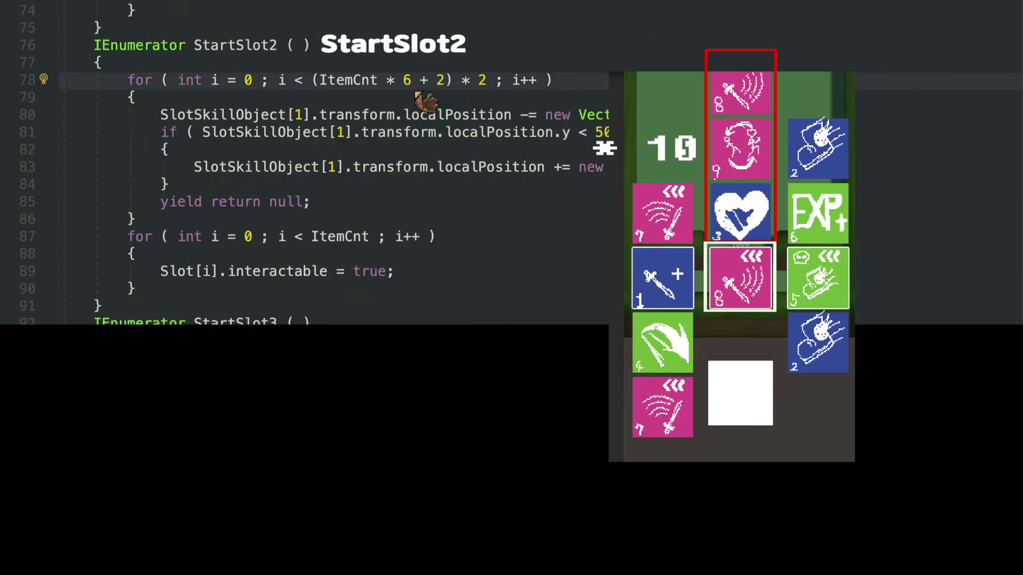
pyautogui.press('BackSpace')
pyautogui.write('10')
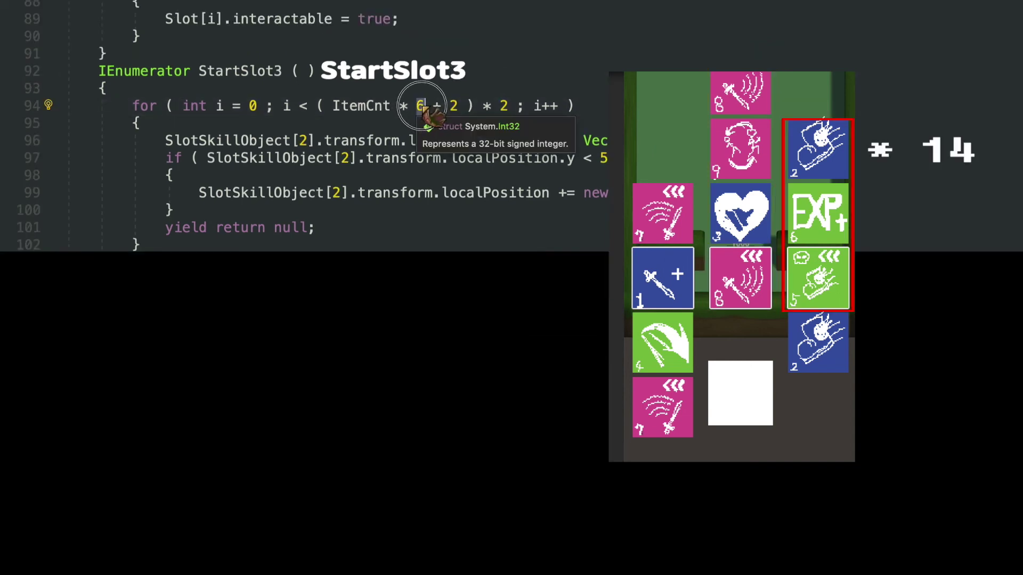
# In StartSlot3, change the multiplier 6 to 14 and the offset 2 to 1
pyautogui.doubleClick(419, 106)
pyautogui.write('14')
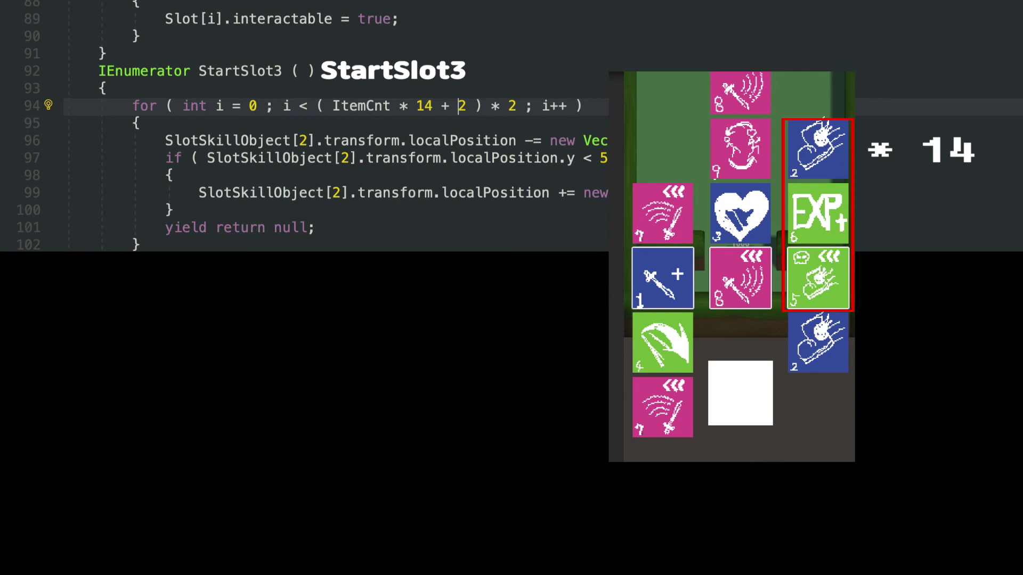
pyautogui.doubleClick(462, 106)
pyautogui.write('1')
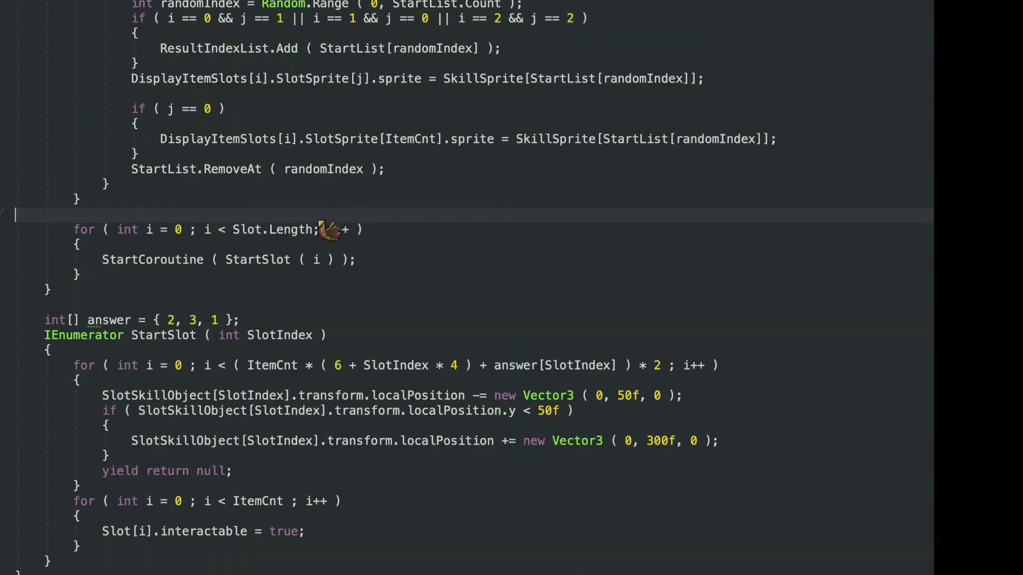
# Add public void ClickBtn(int index) setting DisplayResultImage.sprite = SkillSprite[ResultIndexList[index]]
pyautogui.scroll(-3, 98, 497)
pyautogui.click(98, 498)
pyautogui.press('Return')
pyautogui.write('public void ClickBtn ( int index )')
pyautogui.press('Return')
pyautogui.write('{')
pyautogui.press('Return')
pyautogui.write('DisplayResultImage.sprite = SkillSprite[ResultIndexList[index]];')
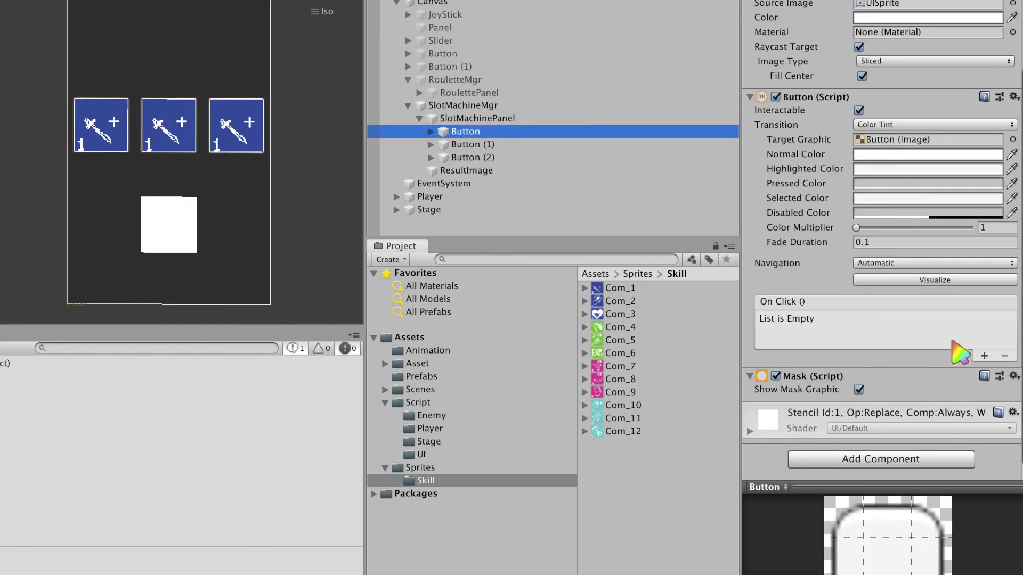
# Add an On Click () entry to the three buttons calling SlotMachineMgr.ClickBtn with an index argument
pyautogui.click(984, 355)
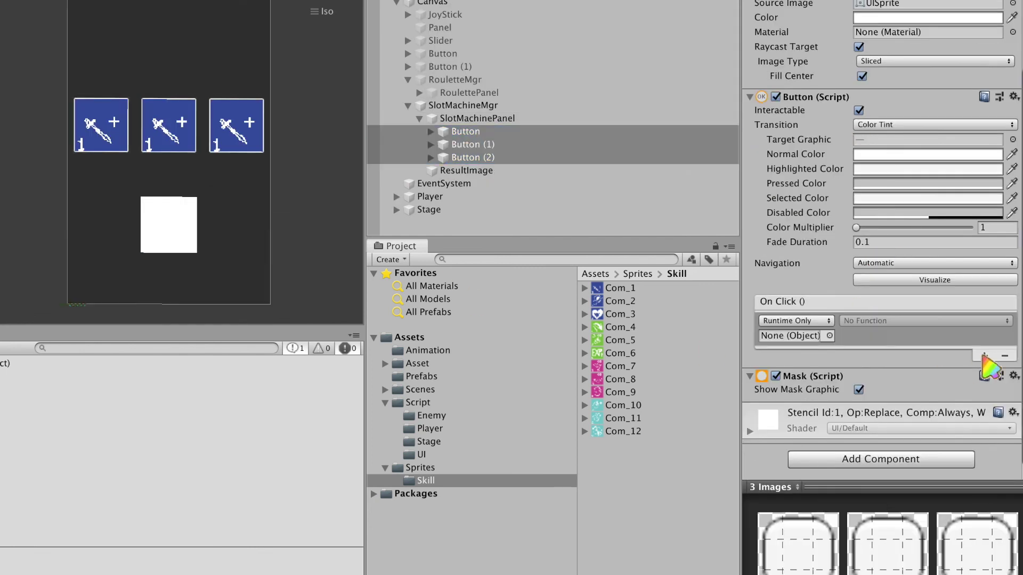
pyautogui.moveTo(463, 105); pyautogui.dragTo(798, 338)
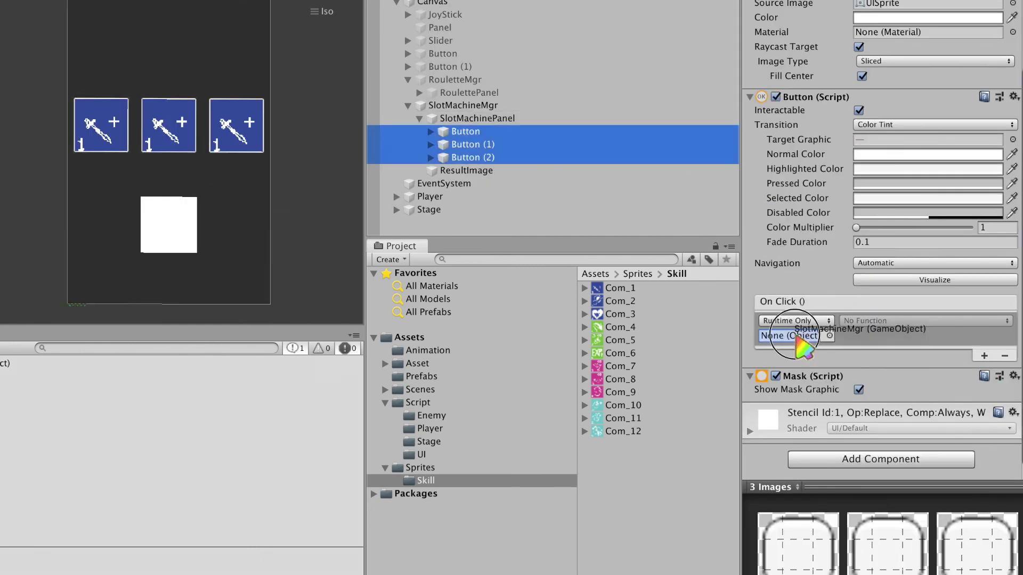
pyautogui.click(924, 320)
pyautogui.click(708, 487)
pyautogui.click(854, 336)
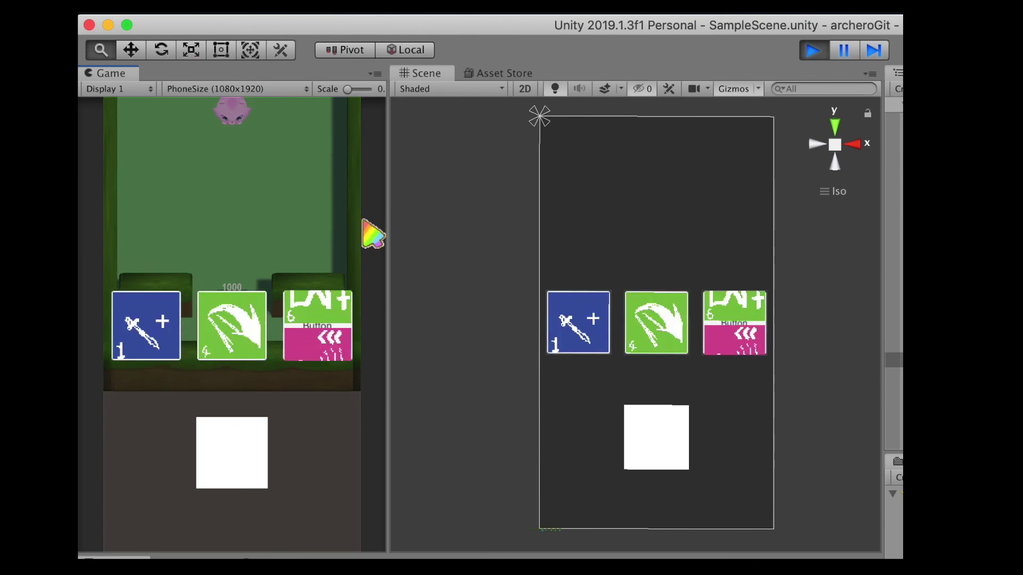
# Stop two reels via their slot buttons in the Game view, then stop and restart play mode
pyautogui.click(321, 328)
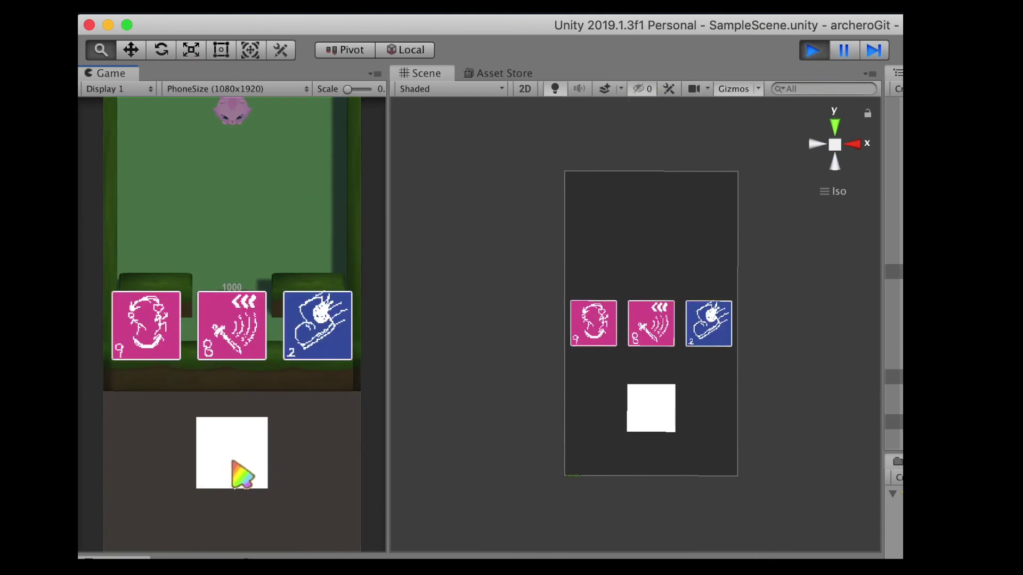
pyautogui.click(318, 352)
pyautogui.click(814, 50)
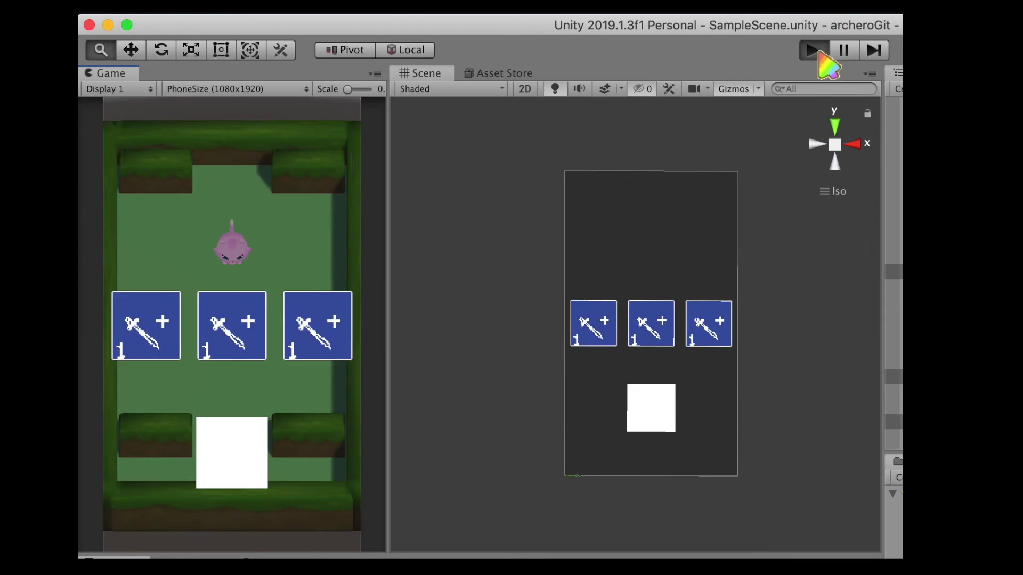
pyautogui.click(820, 52)
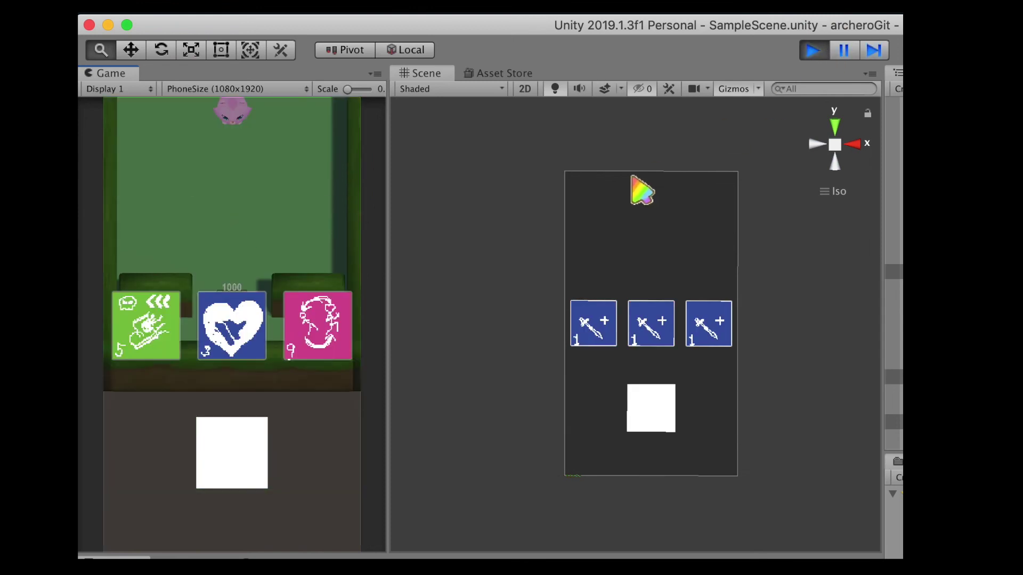